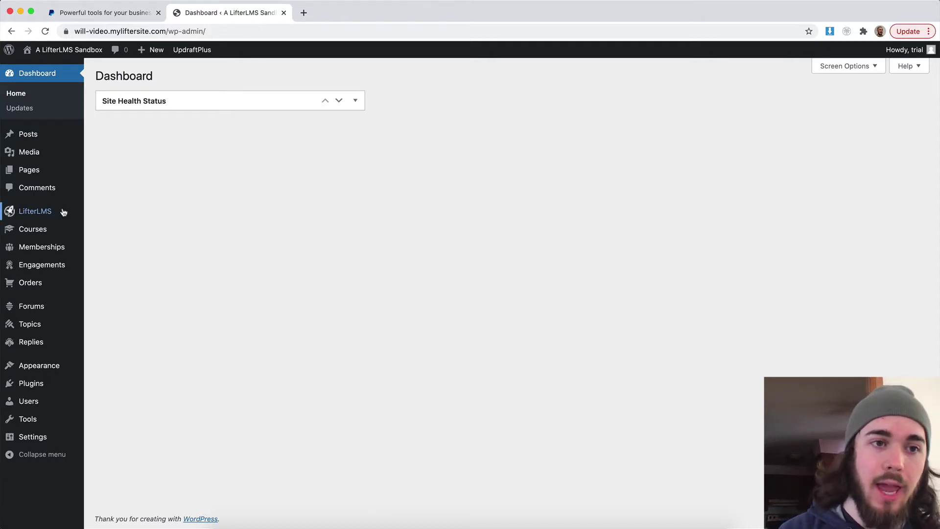
Step: Show the LifterLMS flyout submenu from the WordPress admin sidebar
mouse_move(64, 212)
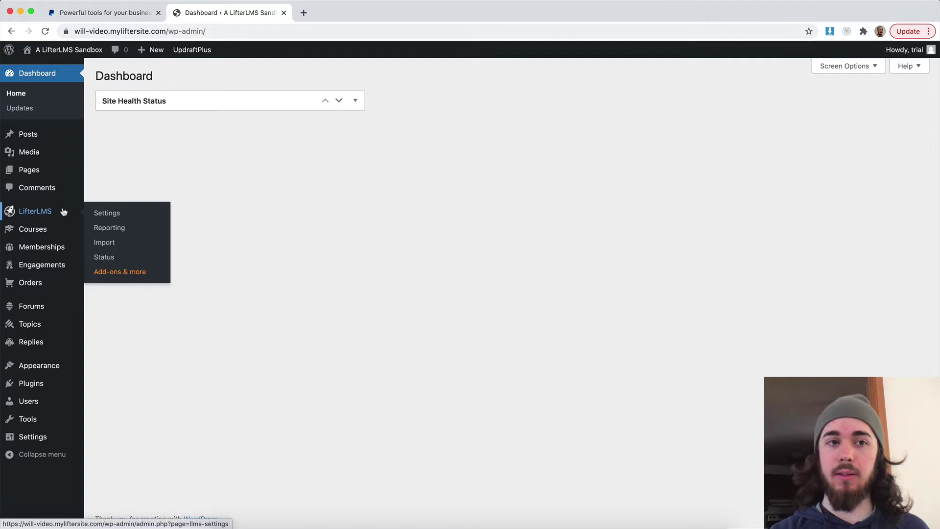
Step: Install the PayPal Extension from LifterLMS Add-ons & more
left_click(112, 275)
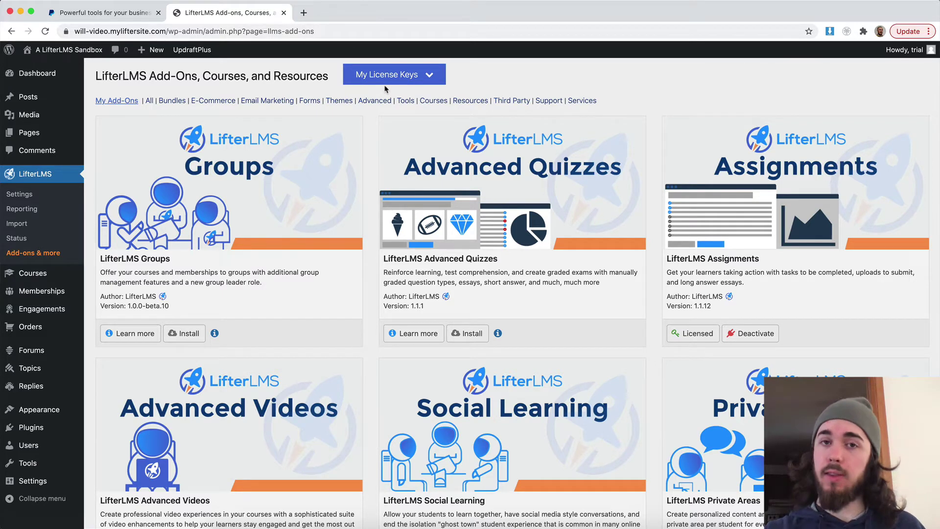
scroll(371, 128, "down", 12)
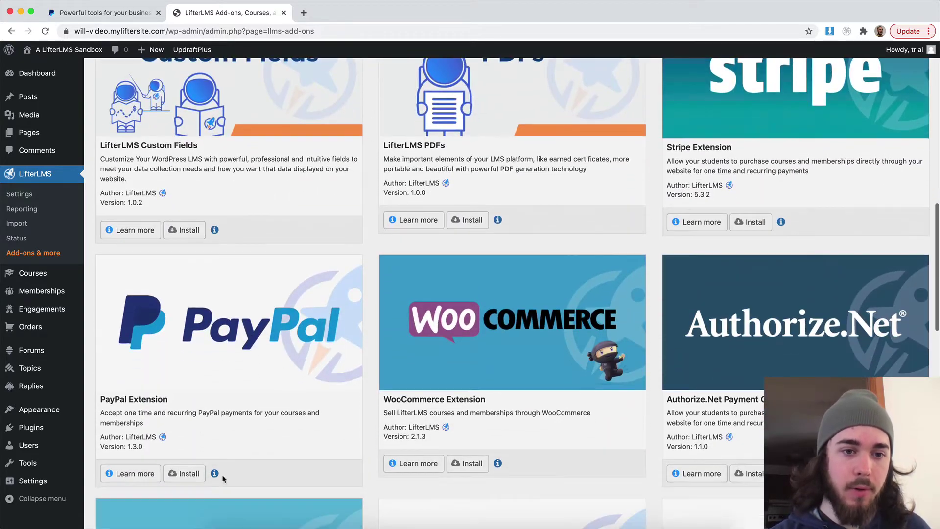
left_click(186, 474)
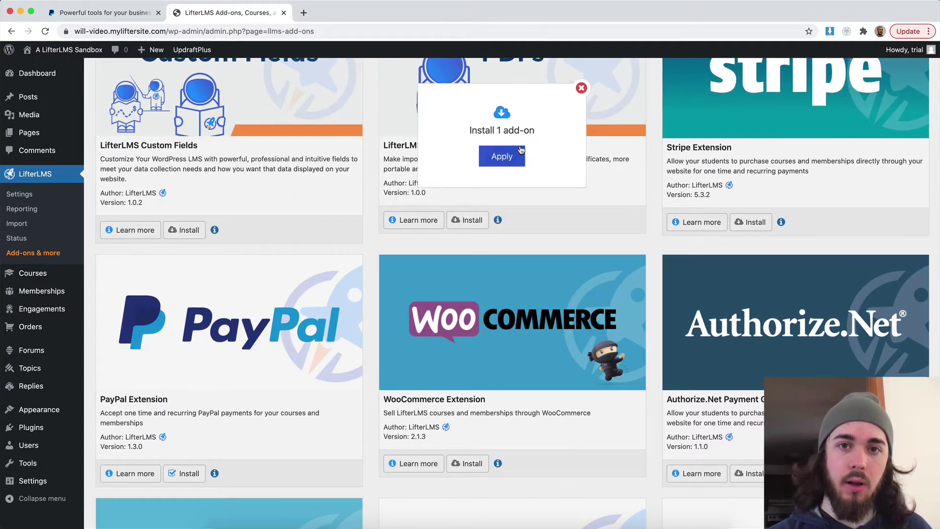
left_click(504, 158)
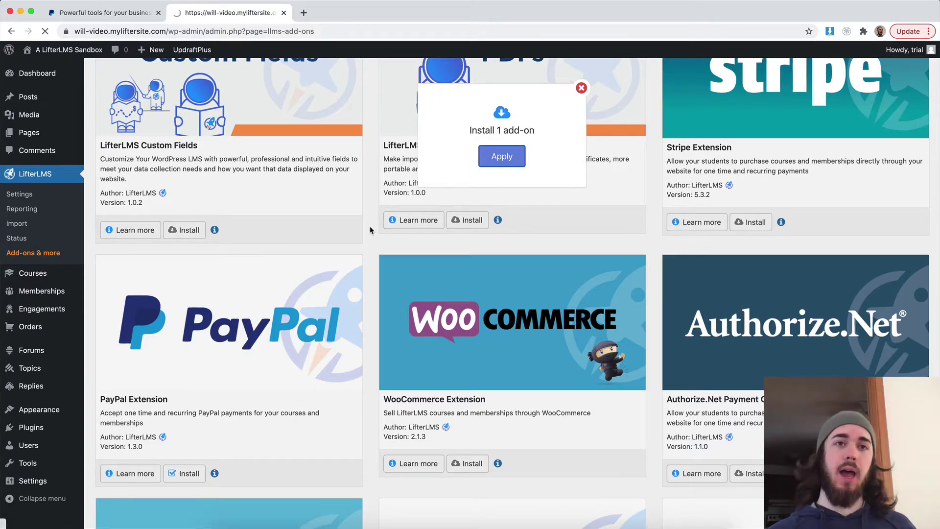
Step: Activate the PayPal Extension and go to LifterLMS Settings
scroll(371, 230, "down", 4)
scroll(371, 230, "down", 10)
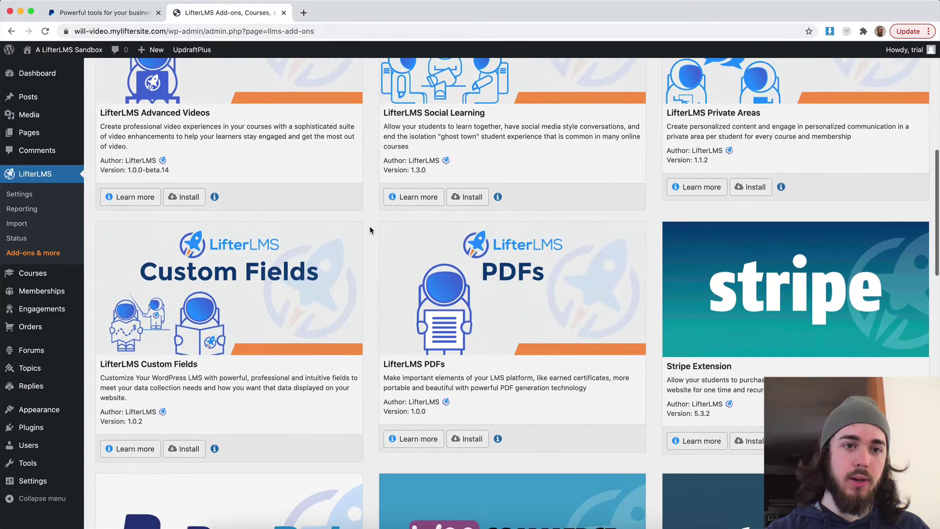
left_click(180, 470)
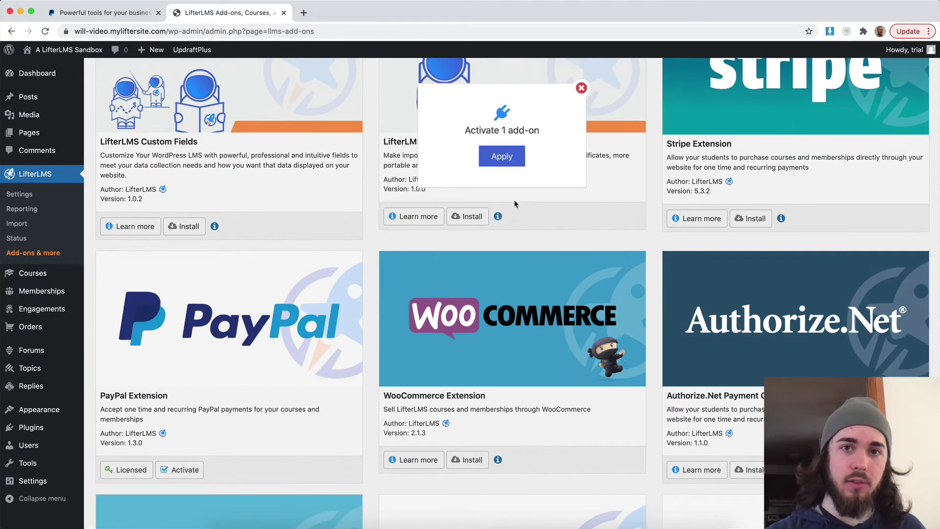
left_click(505, 159)
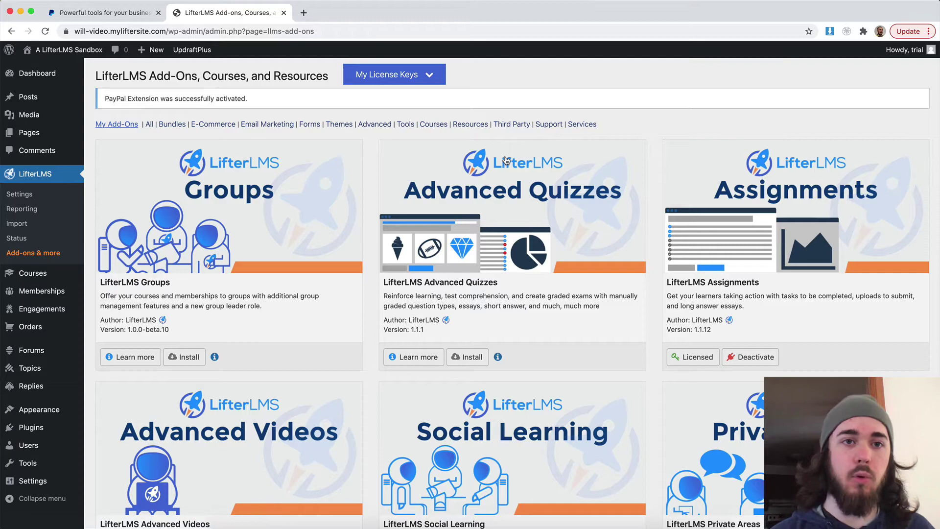
scroll(507, 160, "down", 13)
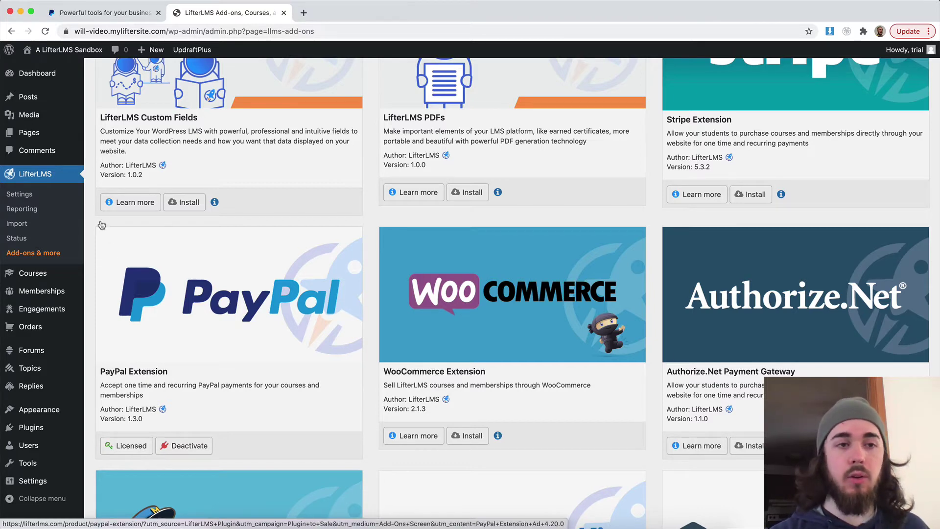
left_click(31, 193)
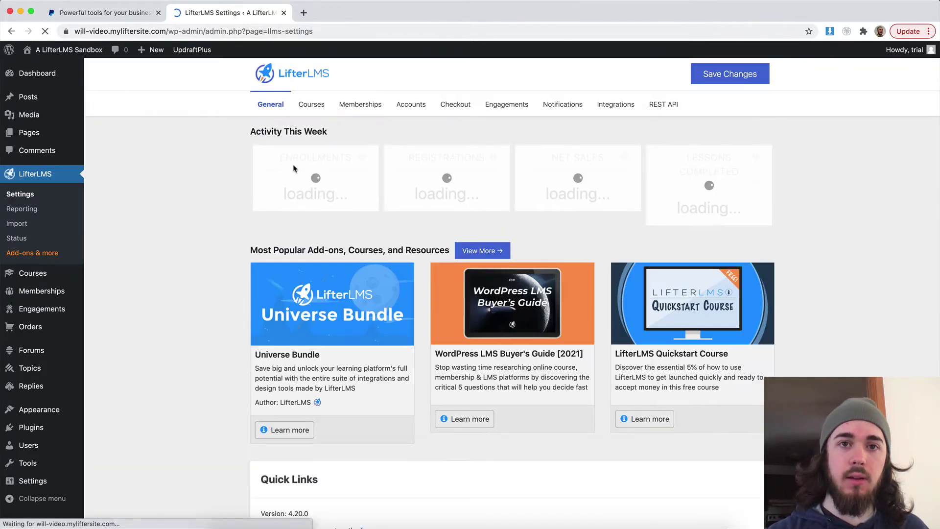
Step: Enable PayPal under Checkout > Payment Gateways and save the gateway settings
left_click(455, 97)
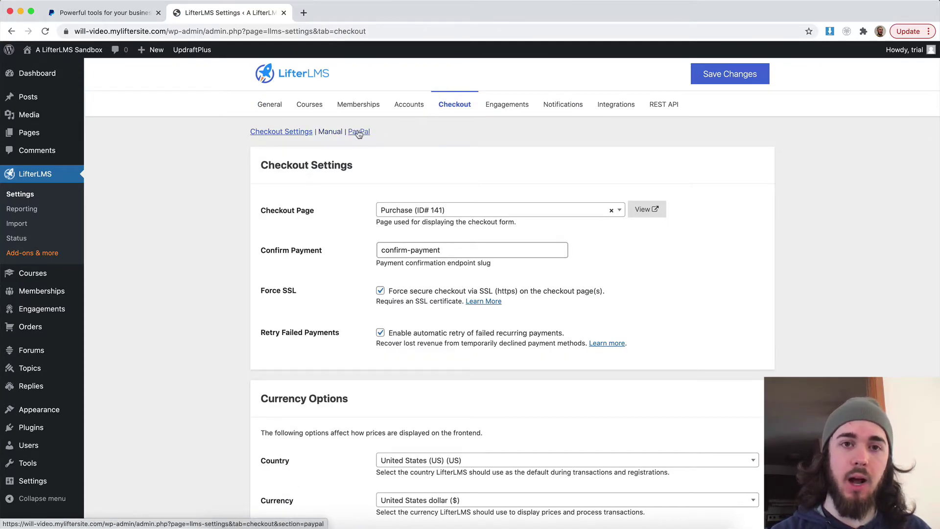
scroll(377, 141, "down", 8)
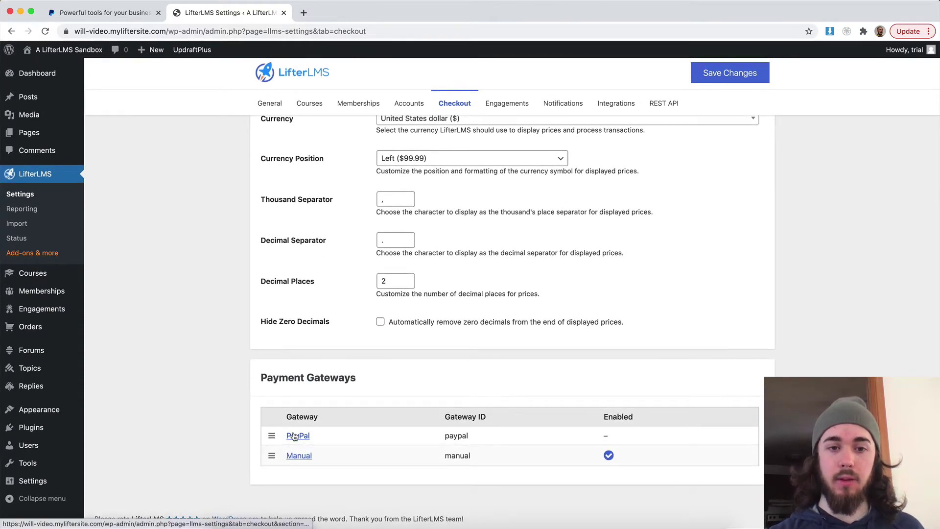
left_click(295, 436)
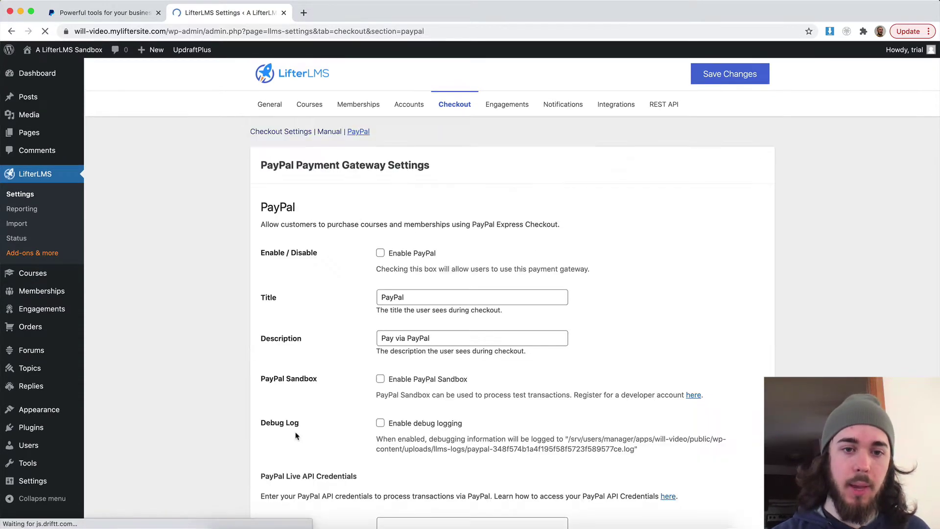
left_click(391, 254)
left_click(729, 74)
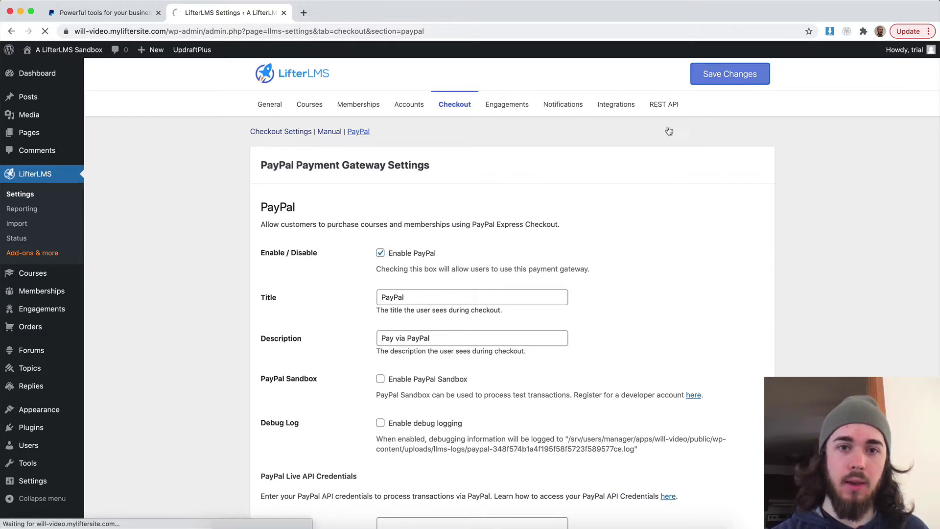
scroll(465, 250, "down", 4)
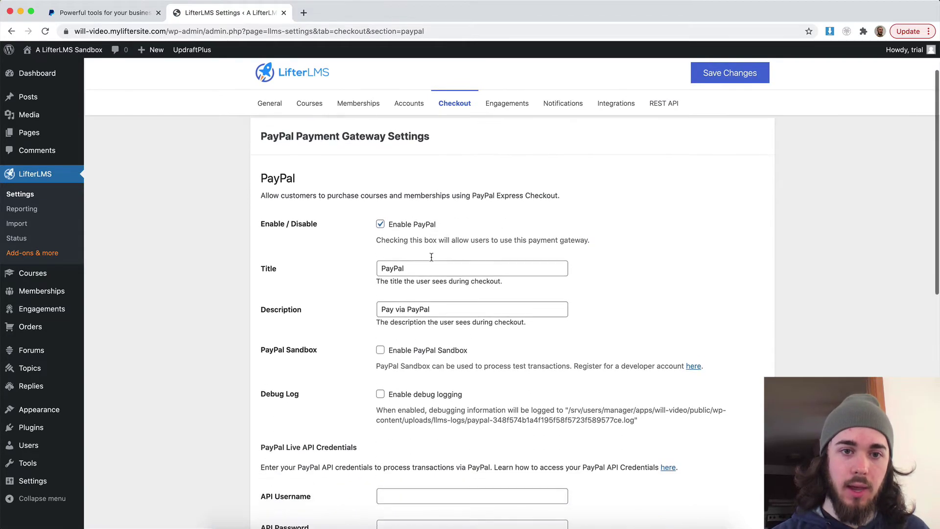
scroll(433, 260, "down", 3)
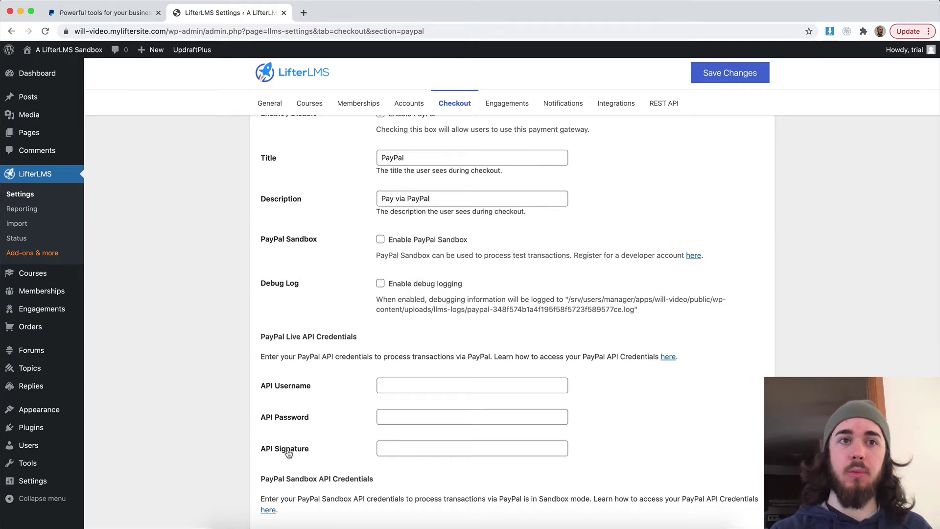
Step: Log in to the PayPal business account with its password
left_click(113, 16)
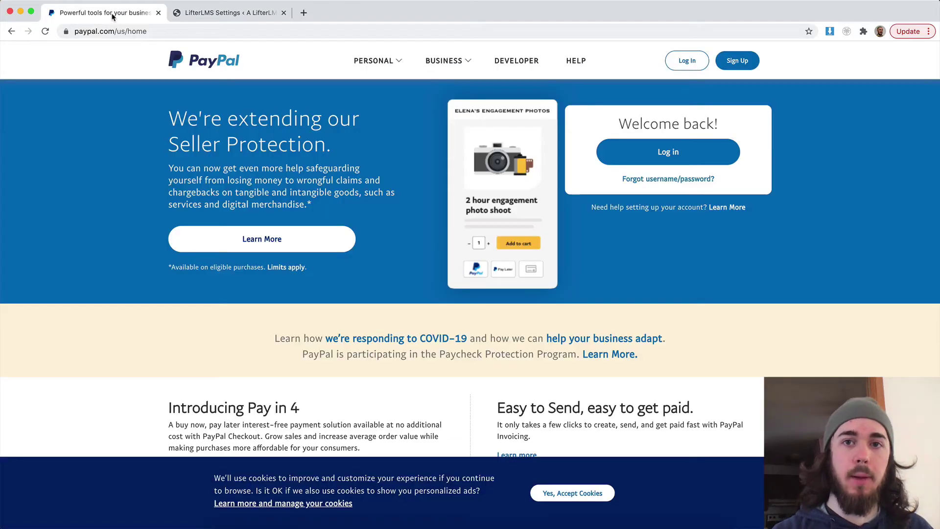
left_click(687, 61)
left_click(423, 200)
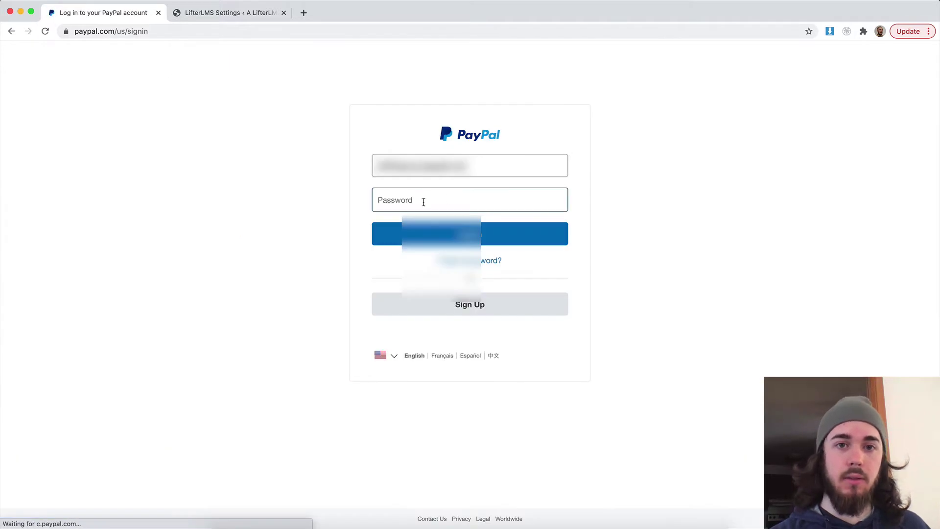
type("••")
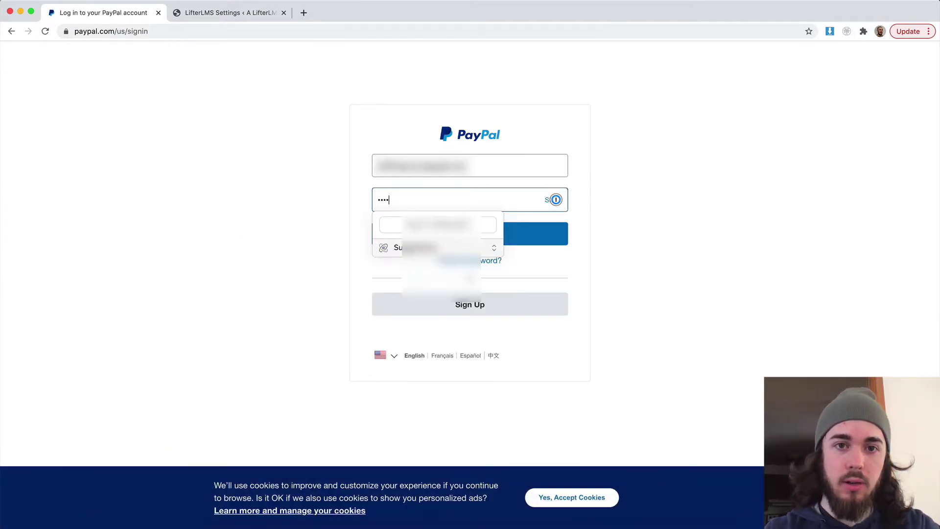
type("••••••")
key("Return")
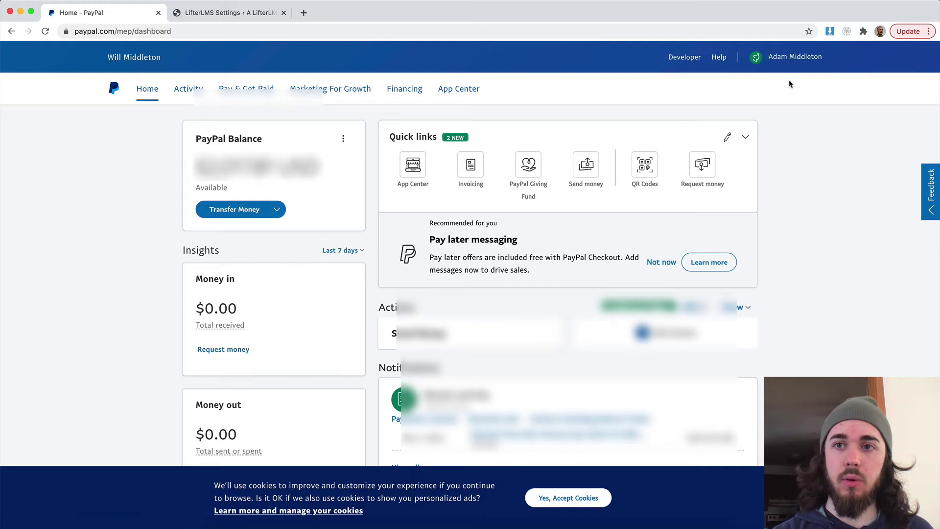
Step: Go to Account Settings > API access and view the NVP/SOAP API signature credentials
left_click(794, 66)
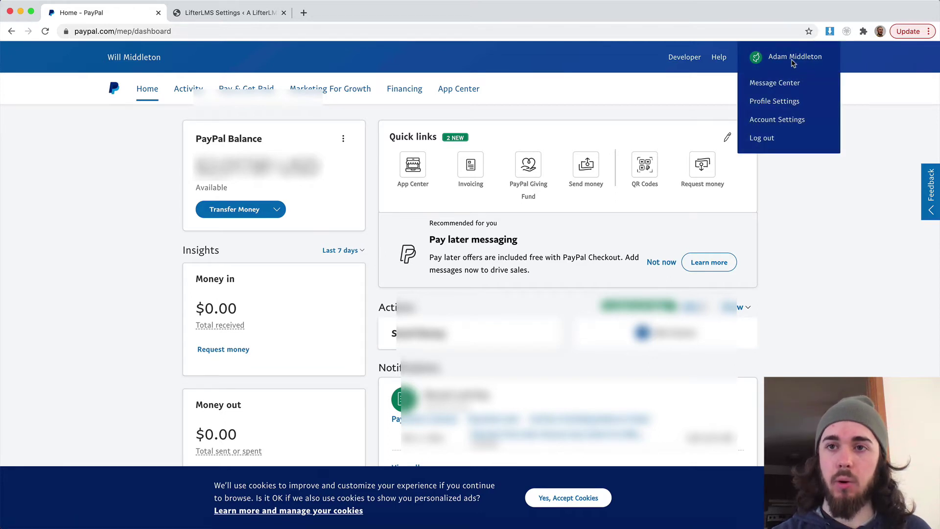
left_click(776, 120)
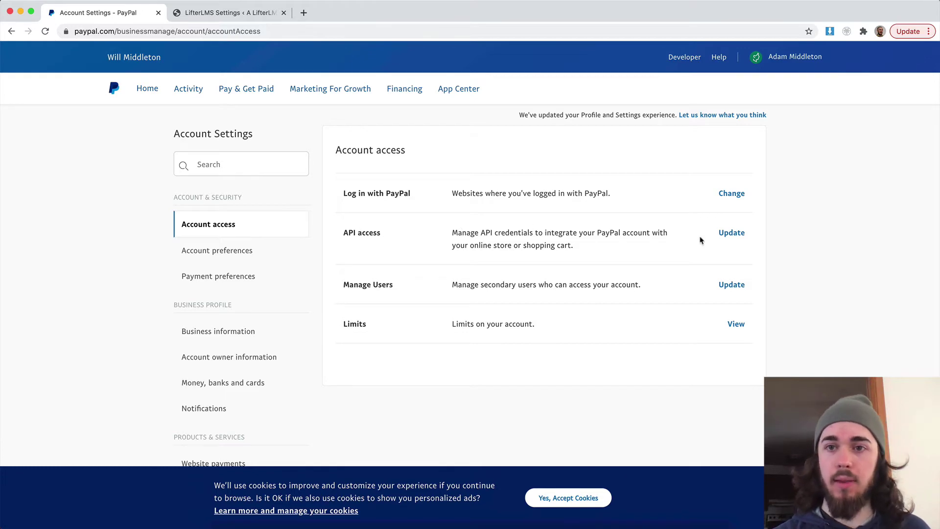
left_click(729, 234)
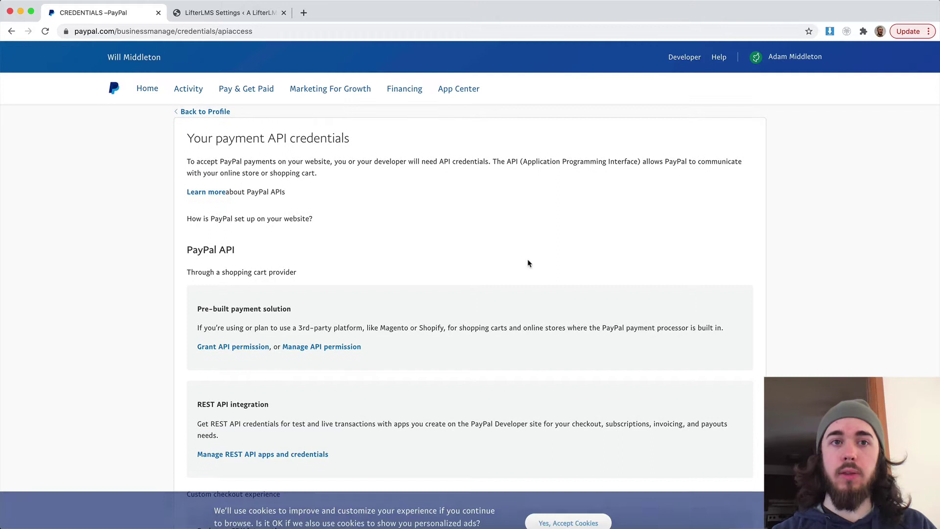
scroll(528, 263, "down", 6)
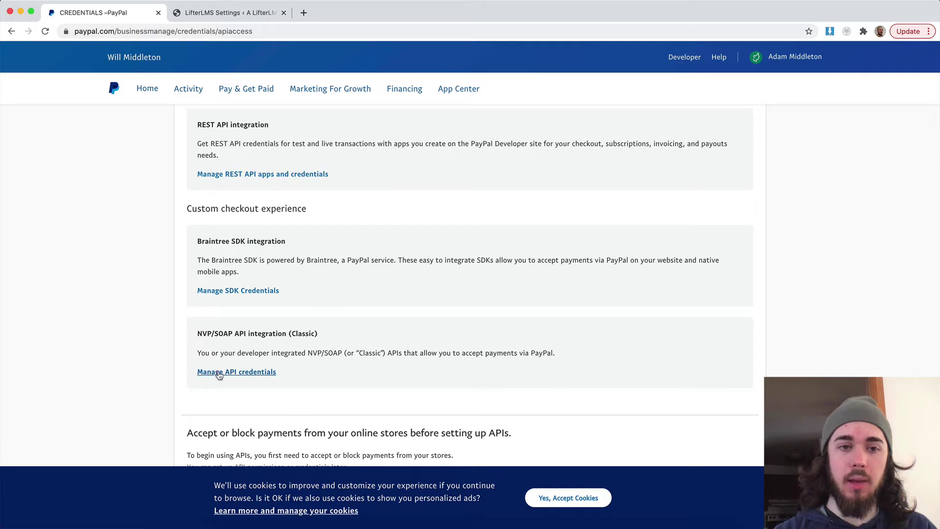
left_click(223, 375)
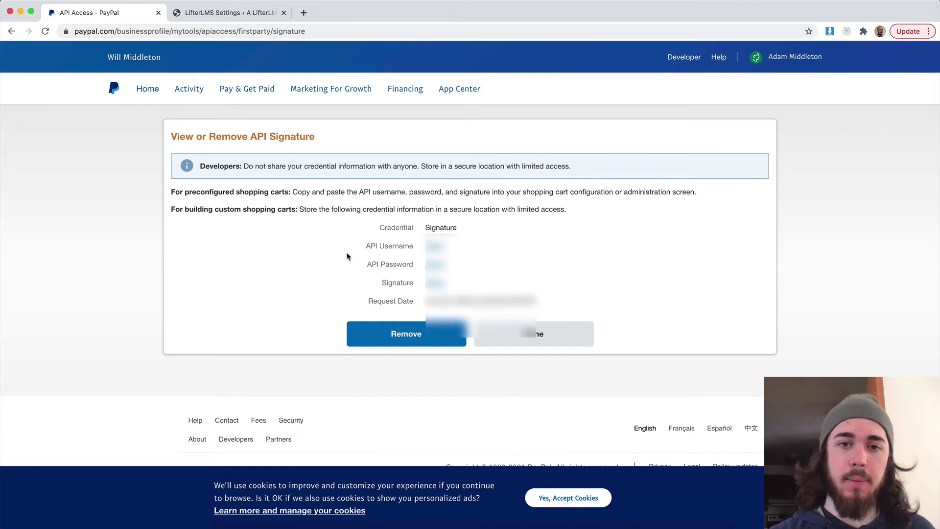
Step: Copy the PayPal API username into LifterLMS's API Username field
left_click_drag(380, 245, 410, 246)
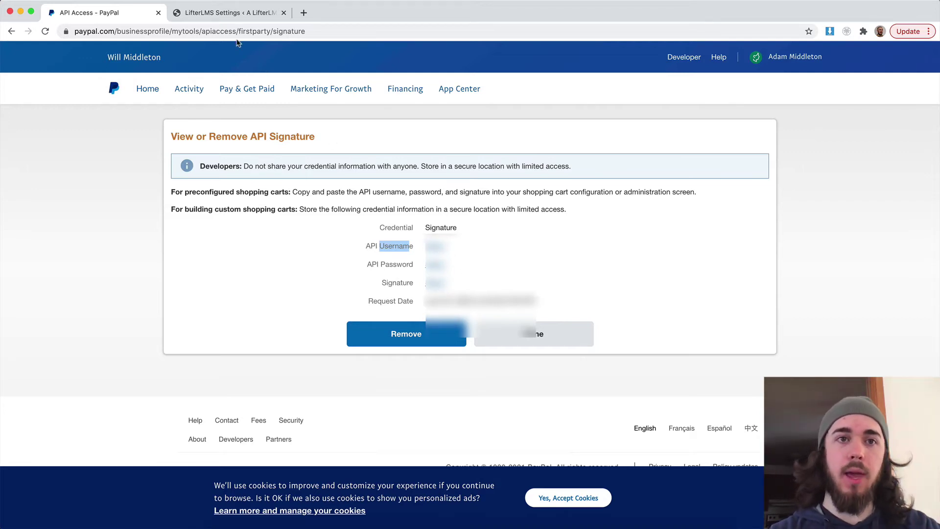
left_click(225, 20)
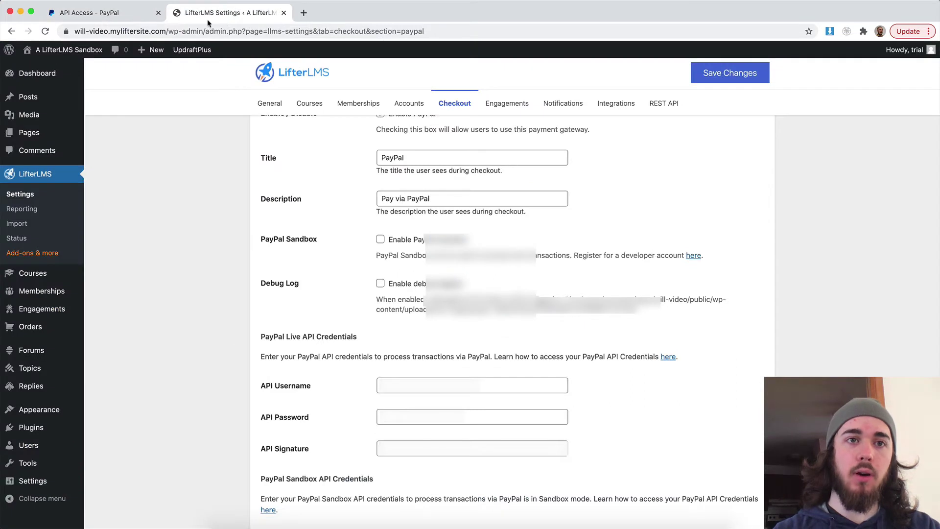
left_click(143, 16)
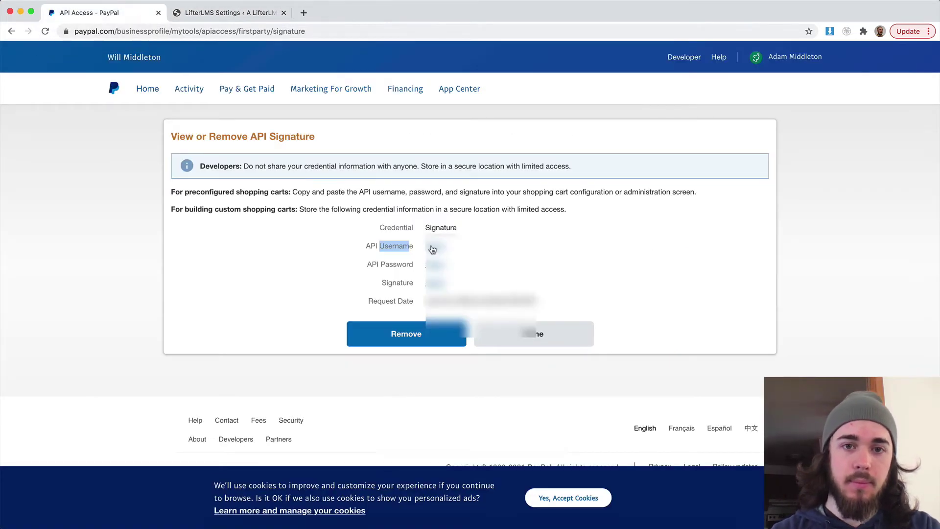
left_click(431, 246)
double_click(442, 246)
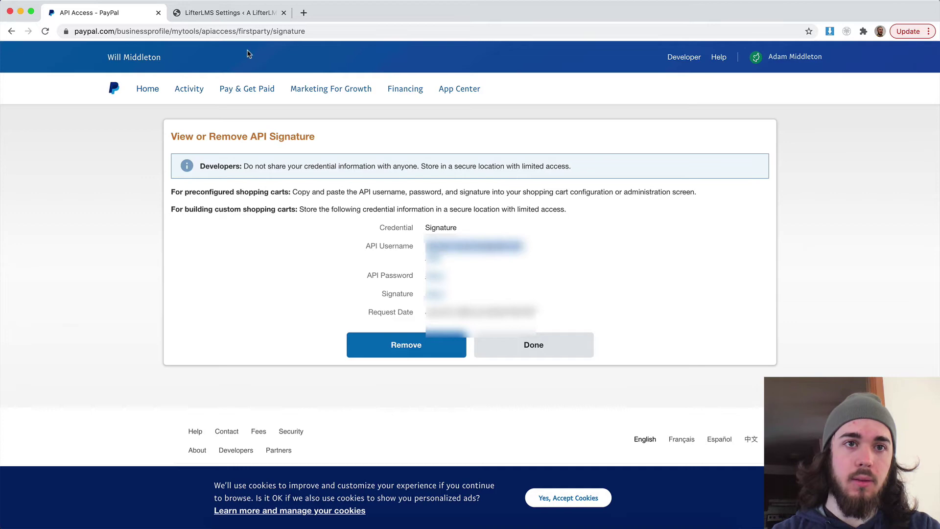
left_click(224, 15)
left_click(388, 387)
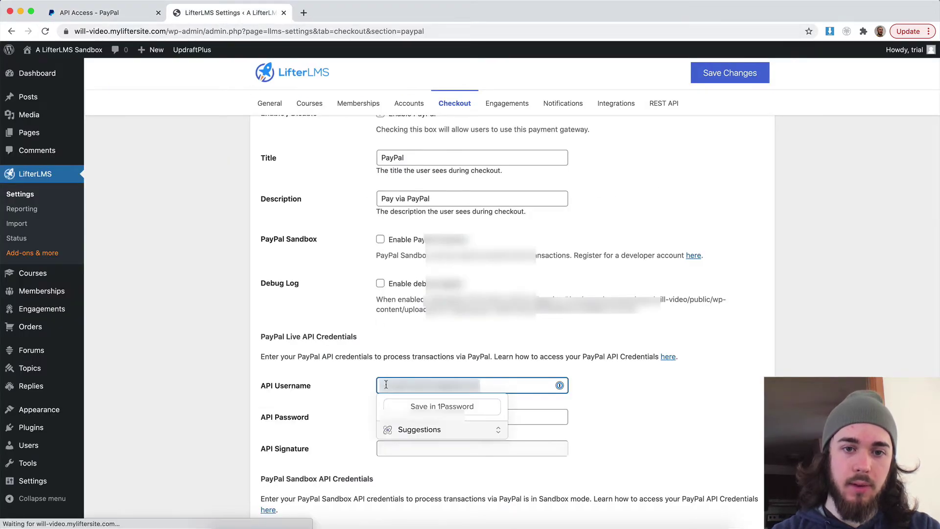
Step: Copy the PayPal API password into LifterLMS's API Password field
left_click(152, 18)
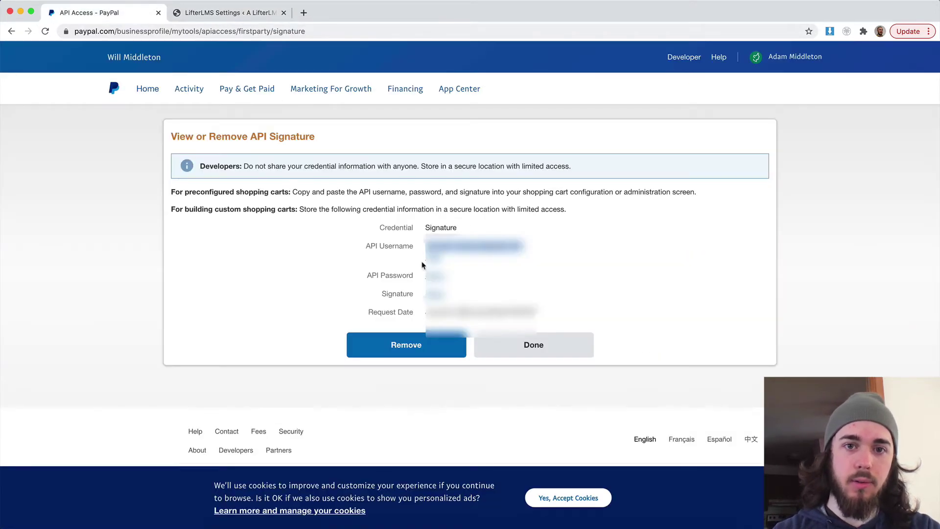
left_click(435, 276)
double_click(436, 276)
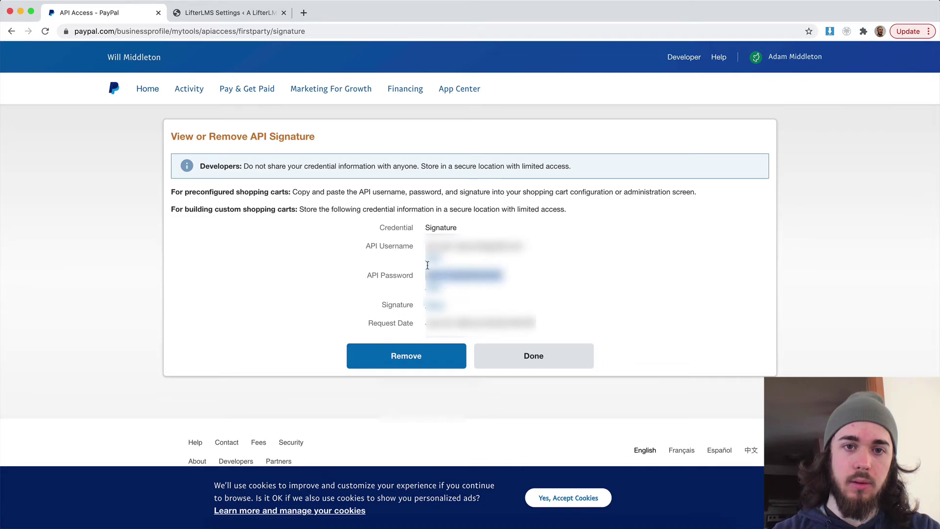
left_click(228, 15)
left_click(402, 418)
key("super+v")
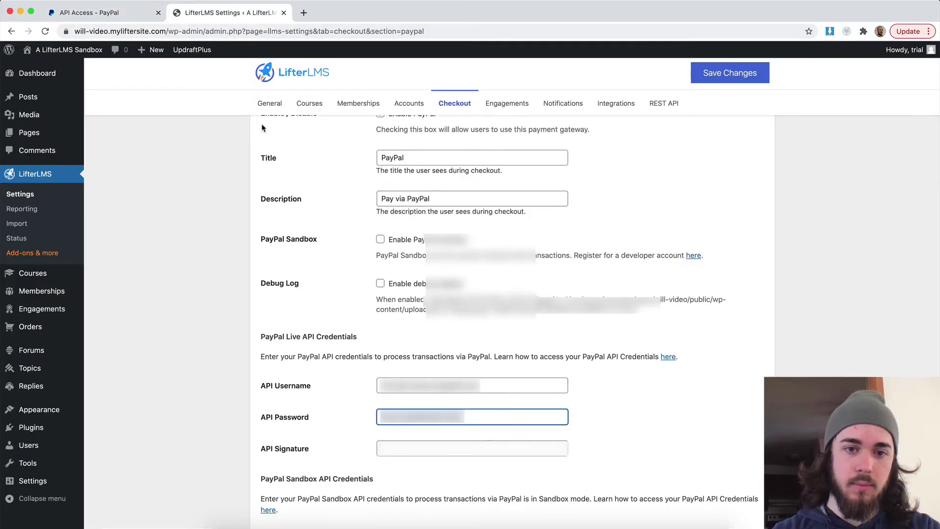
Step: Copy the PayPal API signature into LifterLMS's API Signature field
left_click(142, 13)
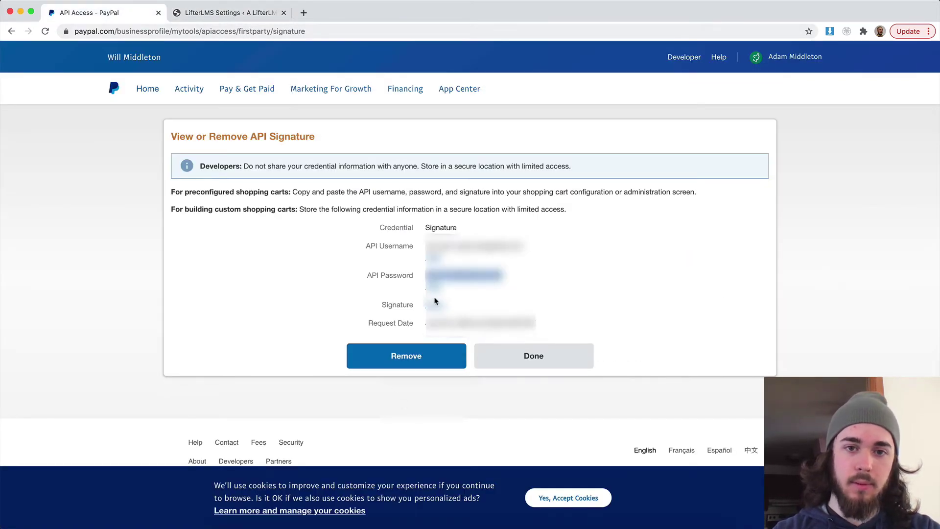
left_click(435, 301)
double_click(435, 303)
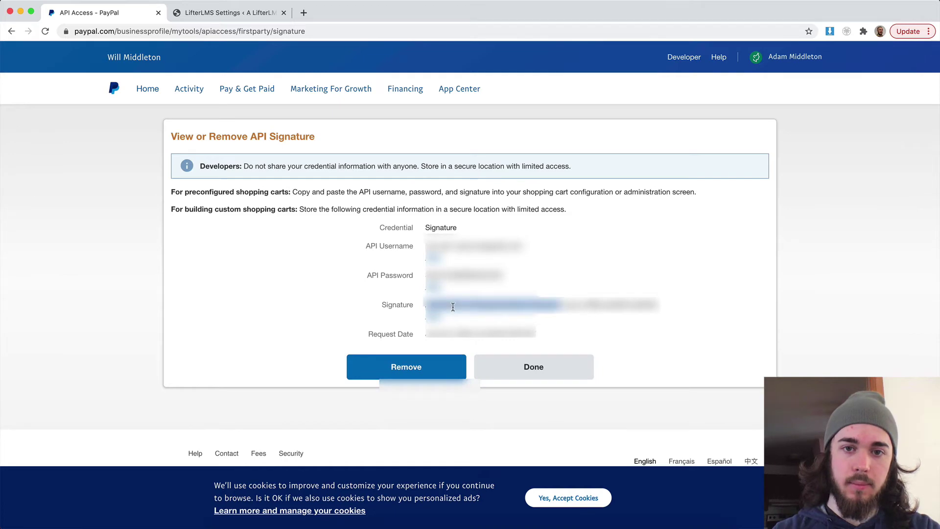
left_click(203, 20)
left_click(387, 442)
key("super+v")
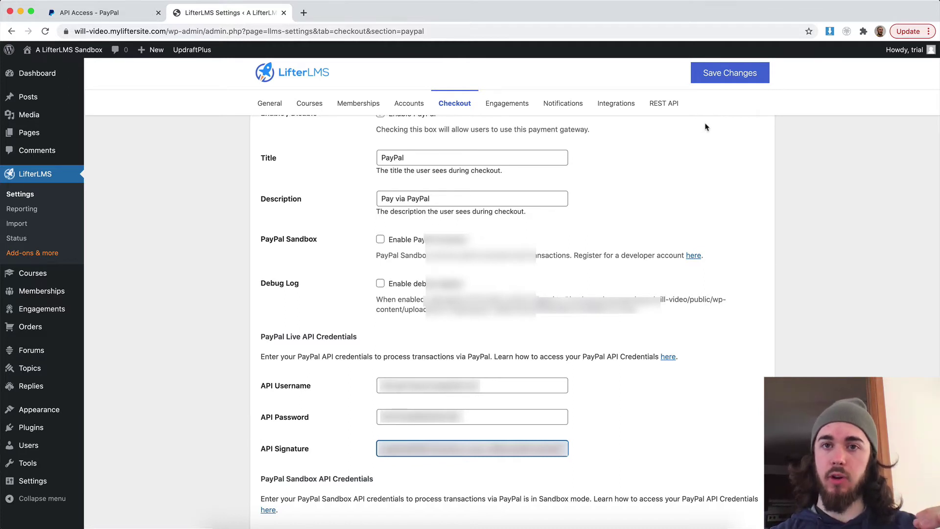
Step: Save the PayPal credentials and review the reference transactions not-enabled warning
left_click(715, 80)
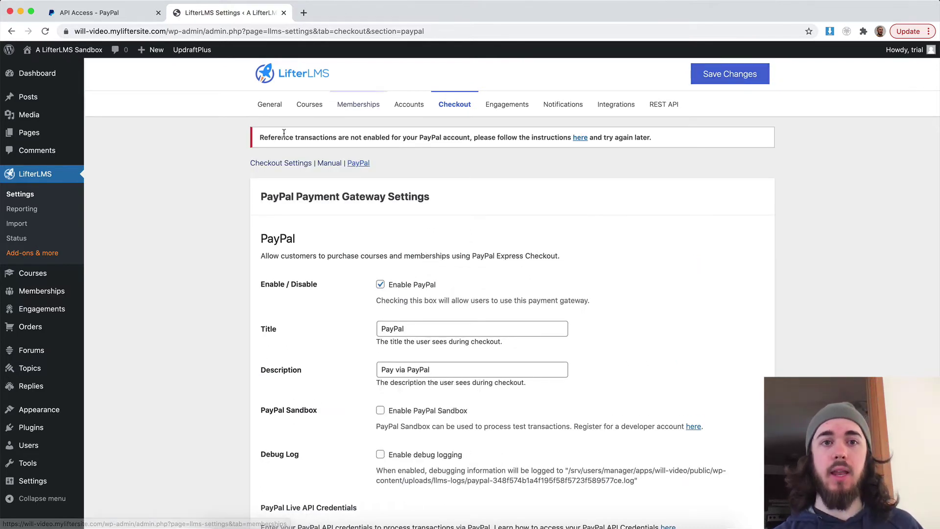
left_click_drag(260, 137, 336, 138)
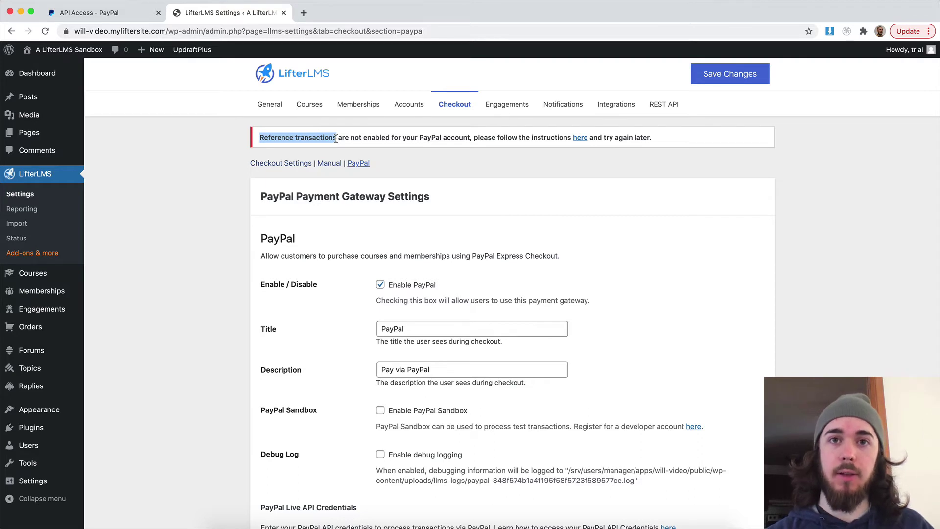
Step: In LifterLMS Quickstart Course, untick Is Free on Start Strong, price it at 1, and save
left_click(34, 274)
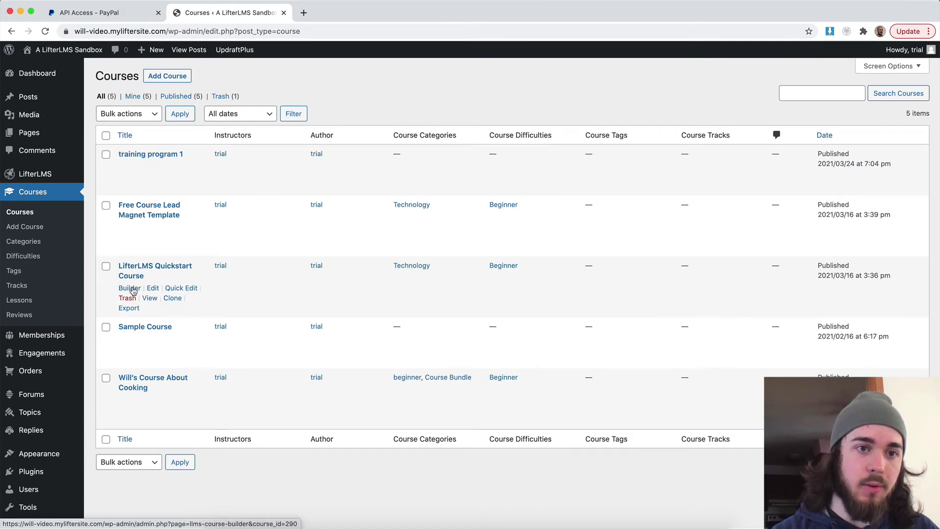
left_click(152, 289)
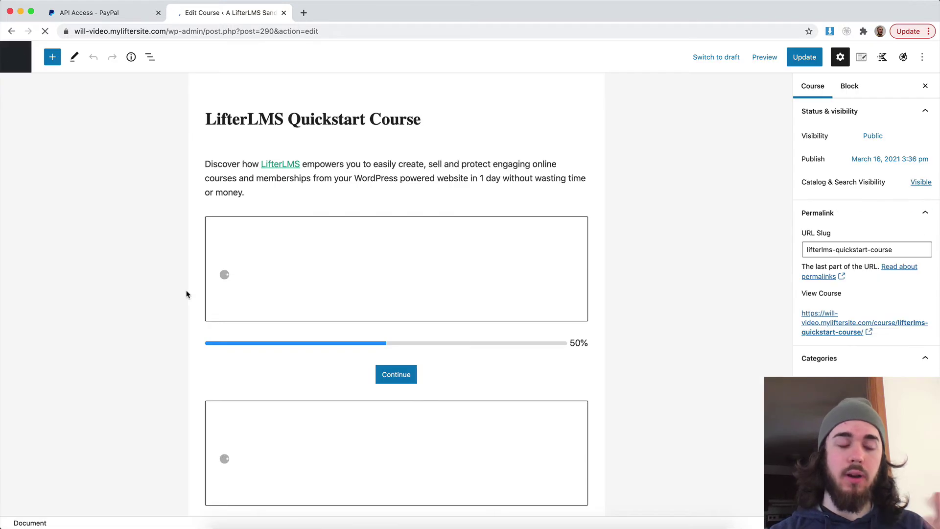
scroll(216, 282, "down", 2)
scroll(216, 283, "down", 20)
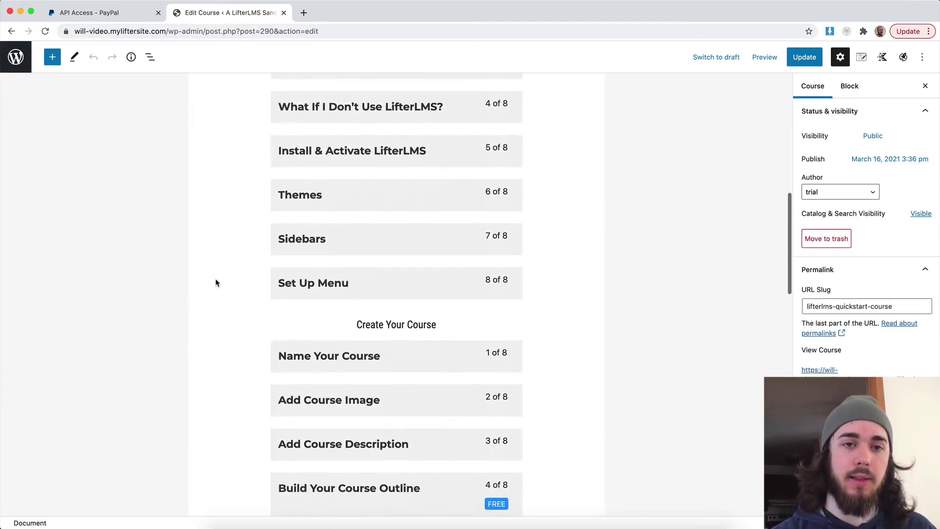
scroll(216, 283, "down", 2)
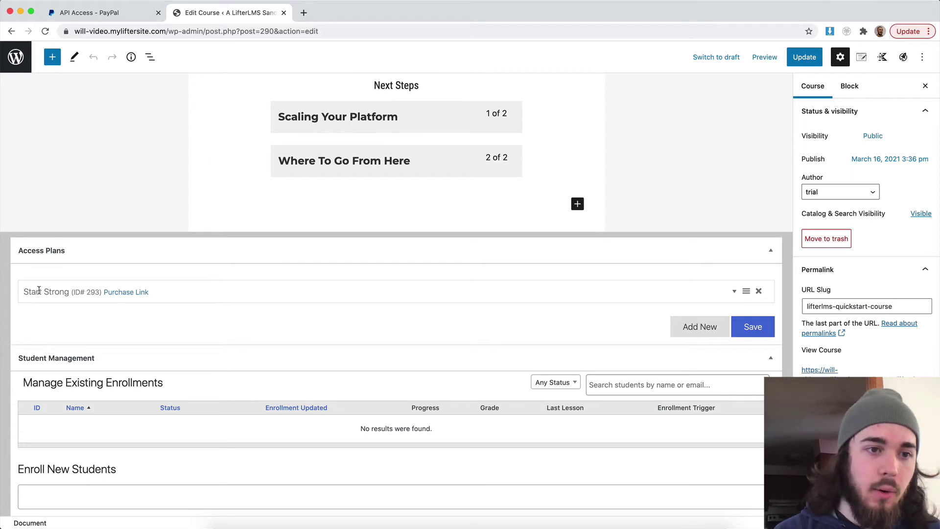
left_click(209, 302)
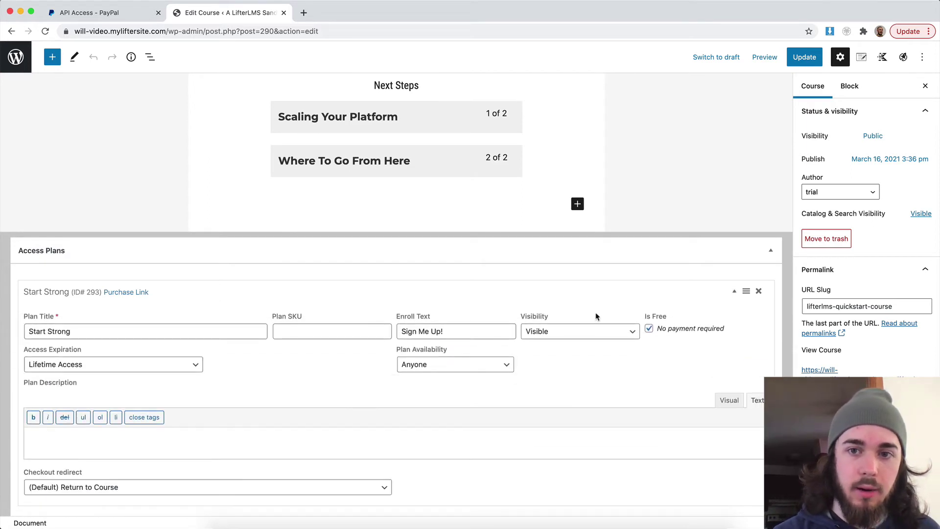
left_click(650, 328)
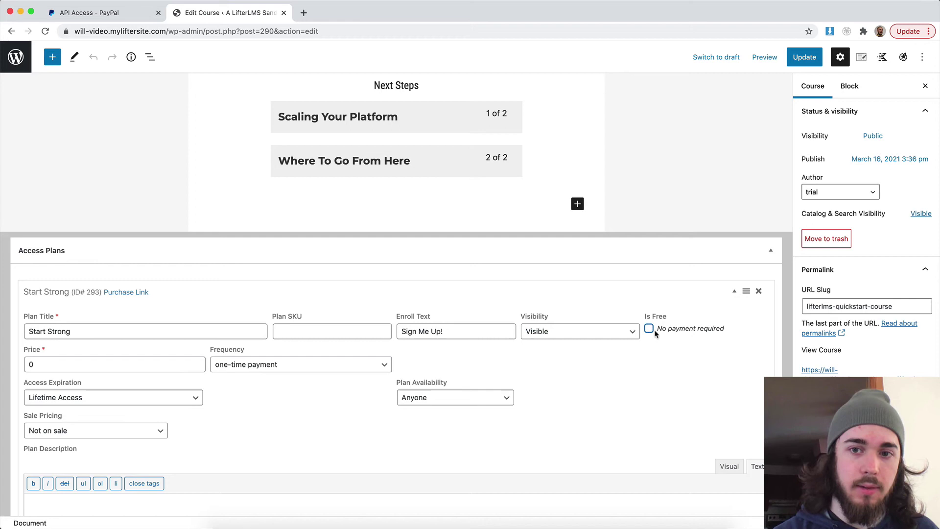
left_click(45, 367)
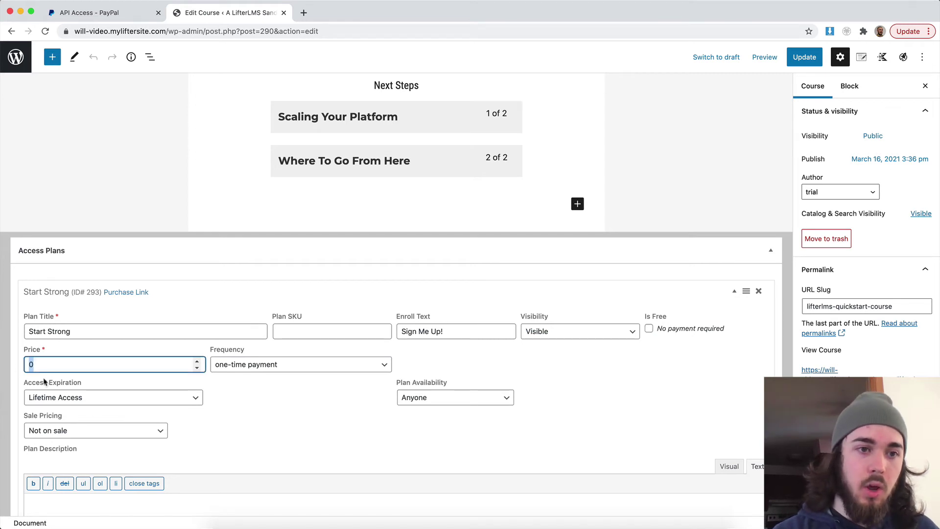
left_click(297, 435)
scroll(540, 364, "down", 4)
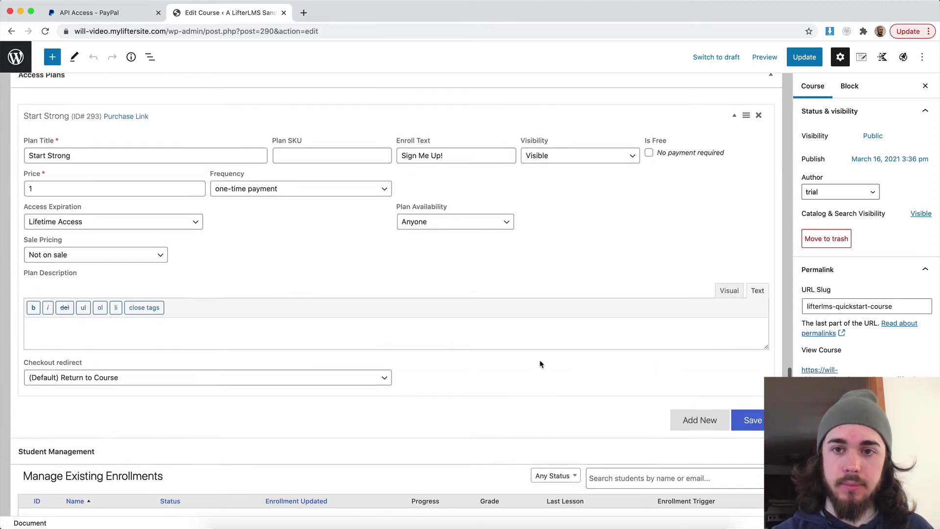
left_click(755, 411)
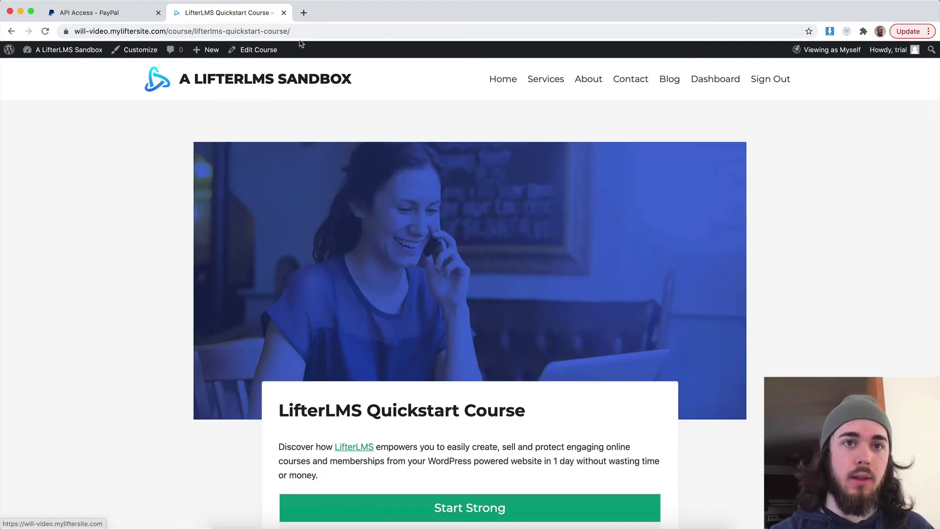
Step: Open the course in a private window and start checkout for the Start Strong plan
left_click(301, 32)
key("super+c")
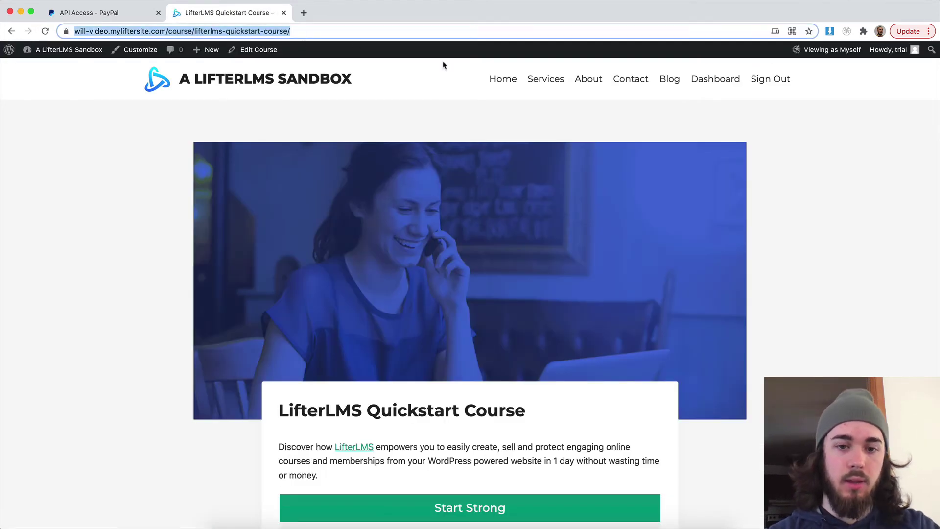
left_click(929, 32)
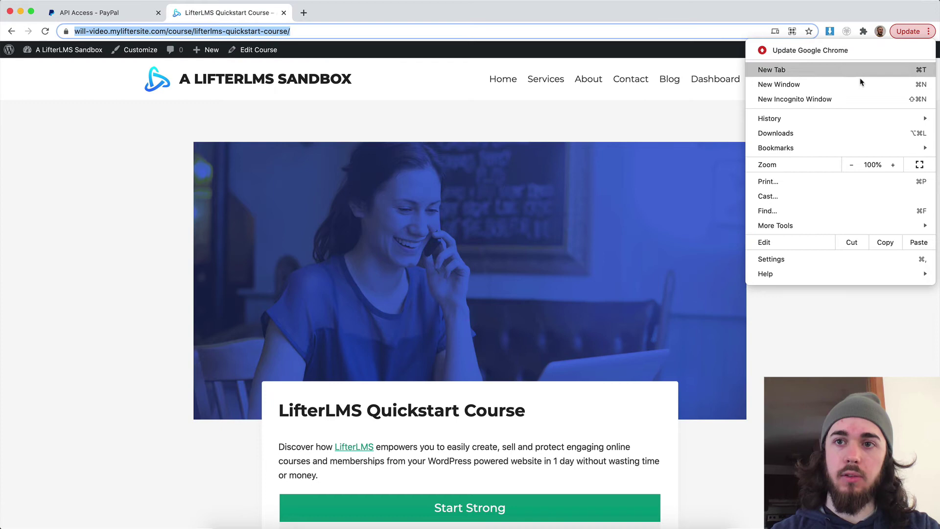
left_click(839, 99)
key("super+v")
key("Return")
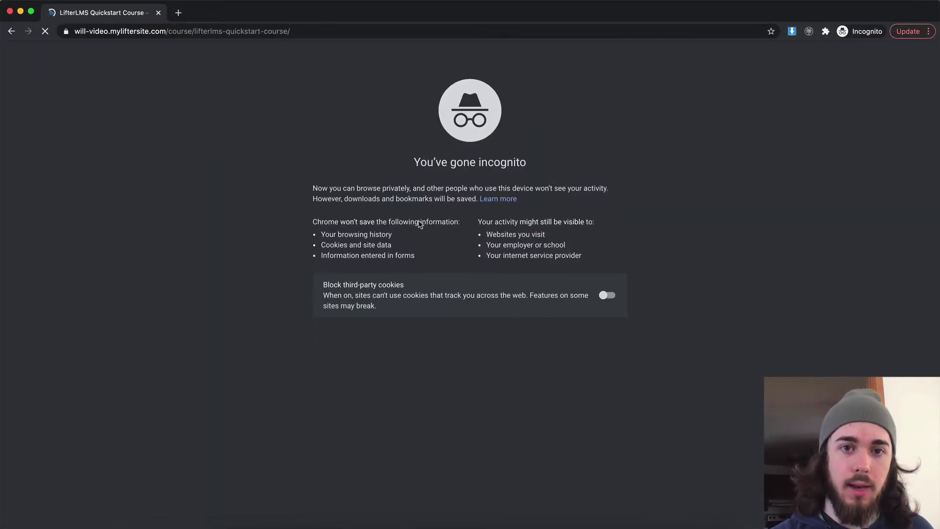
scroll(419, 223, "down", 4)
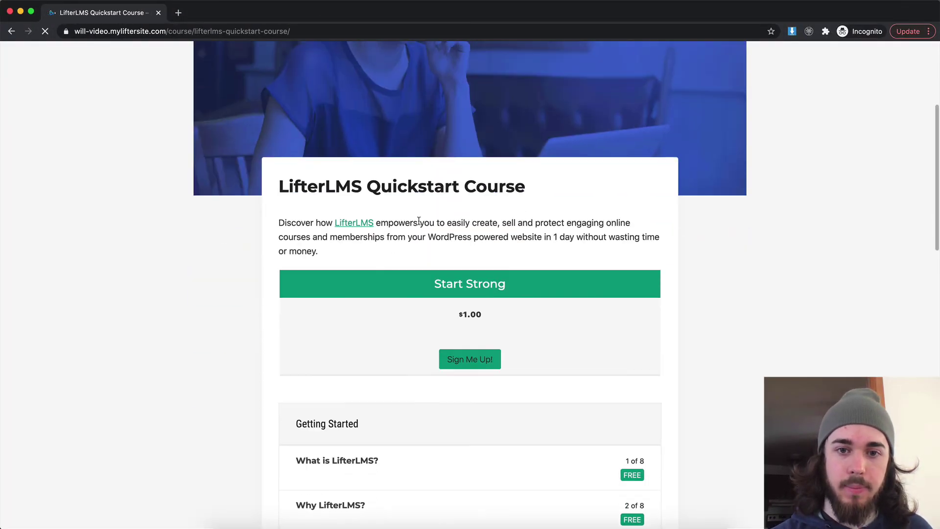
left_click(455, 358)
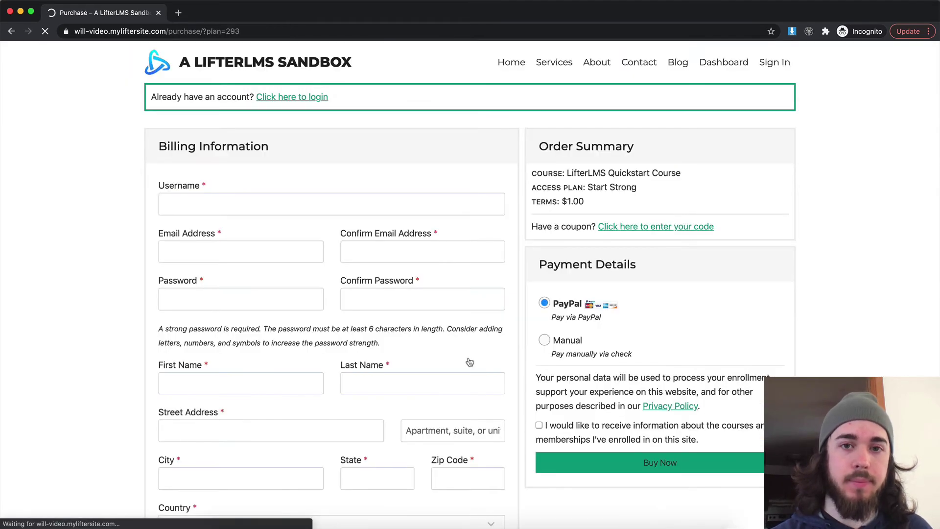
Step: Enter the username Testuser and the account e-mail in both email fields
left_click(180, 204)
type("Testuser")
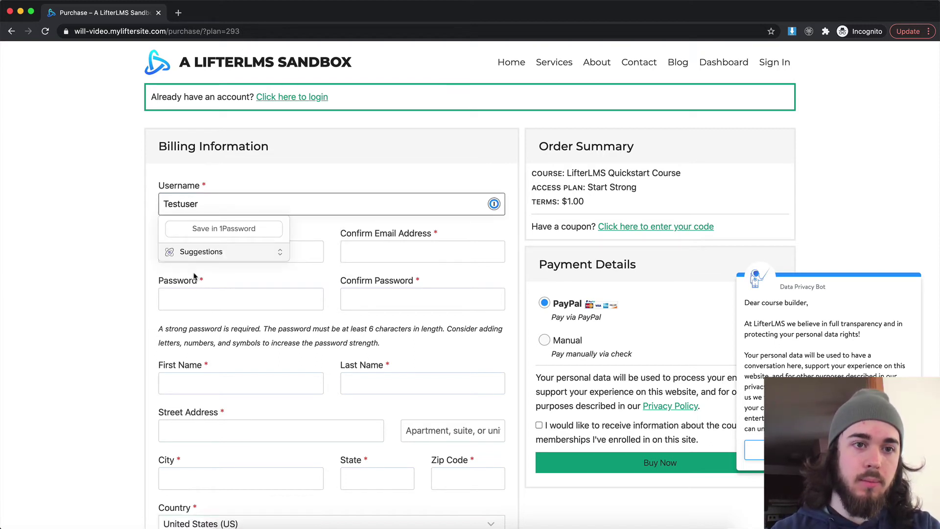
left_click(292, 250)
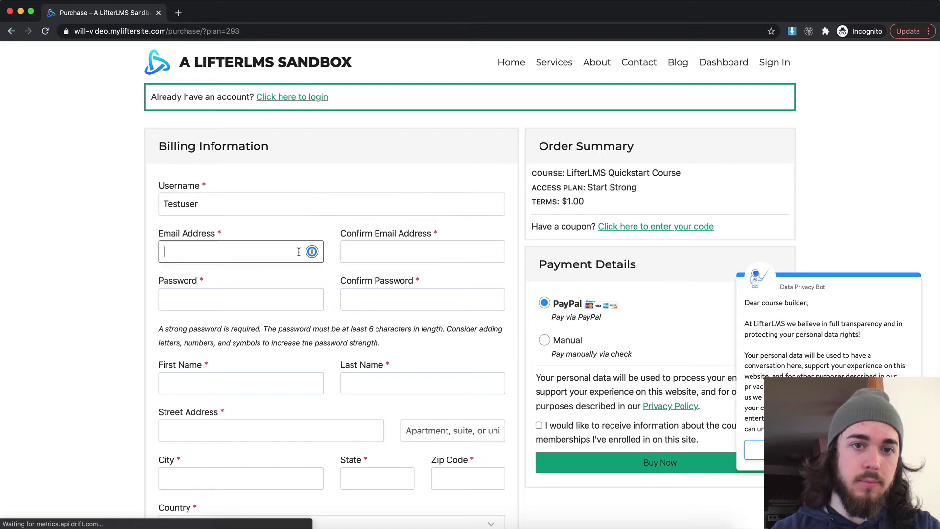
type("mag")
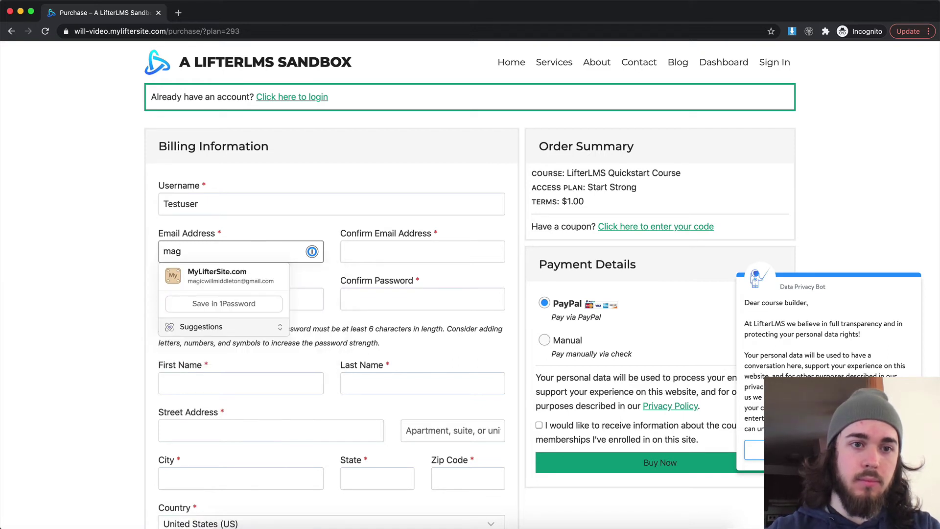
key("super+a")
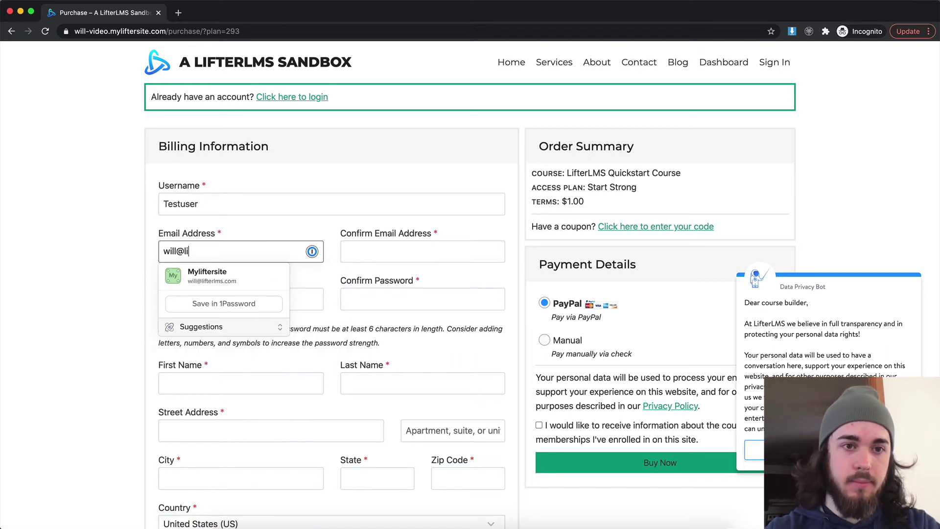
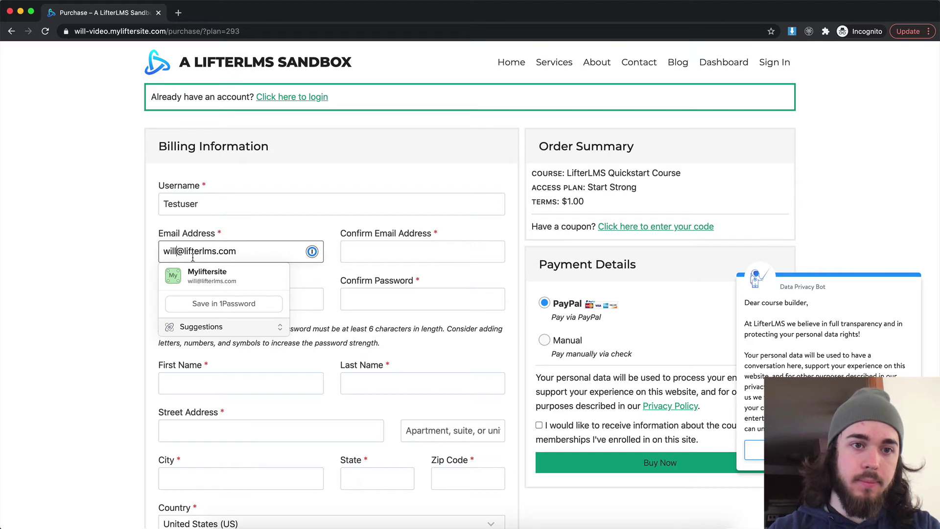
key("super+a")
key("super+c")
left_click(397, 247)
key("super+v")
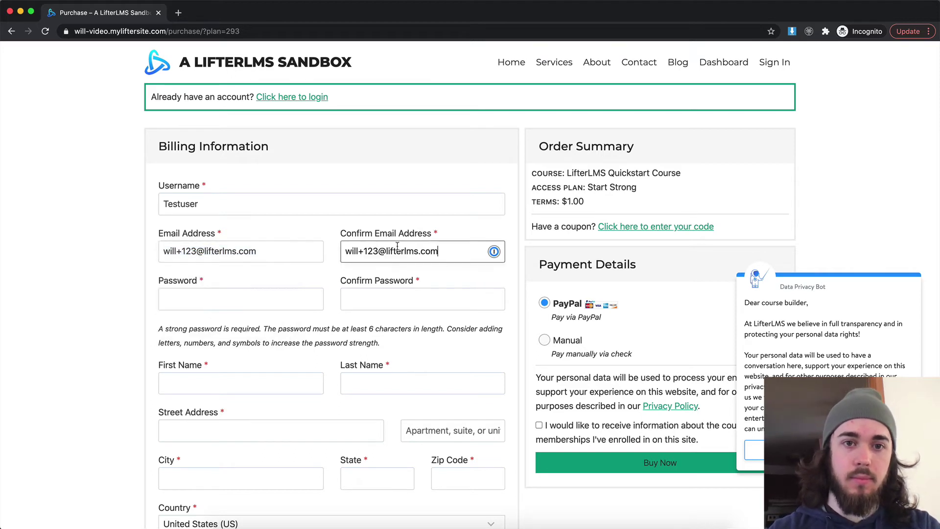
left_click(227, 39)
Step: Fill in a strong password and 'Test' for first name, last name, street and city
left_click(271, 301)
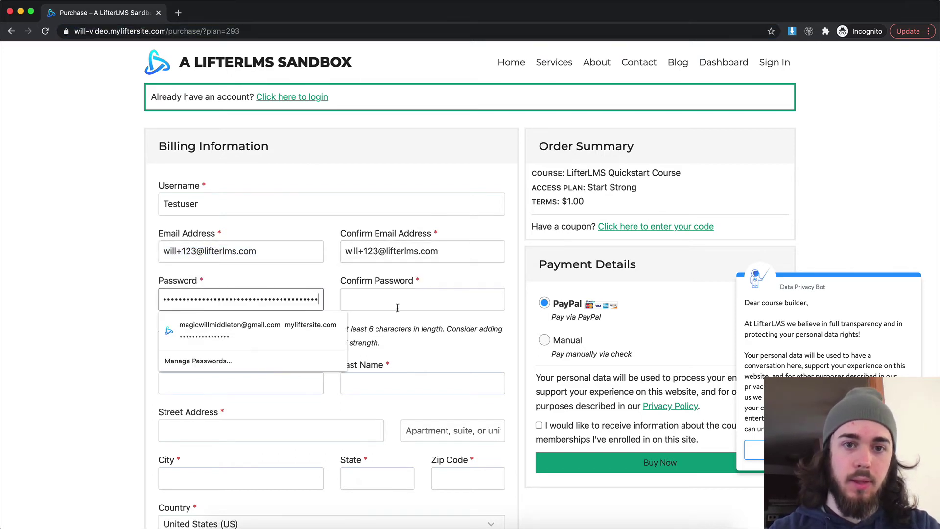
left_click(230, 325)
left_click(235, 390)
key("super+a")
key("super+c")
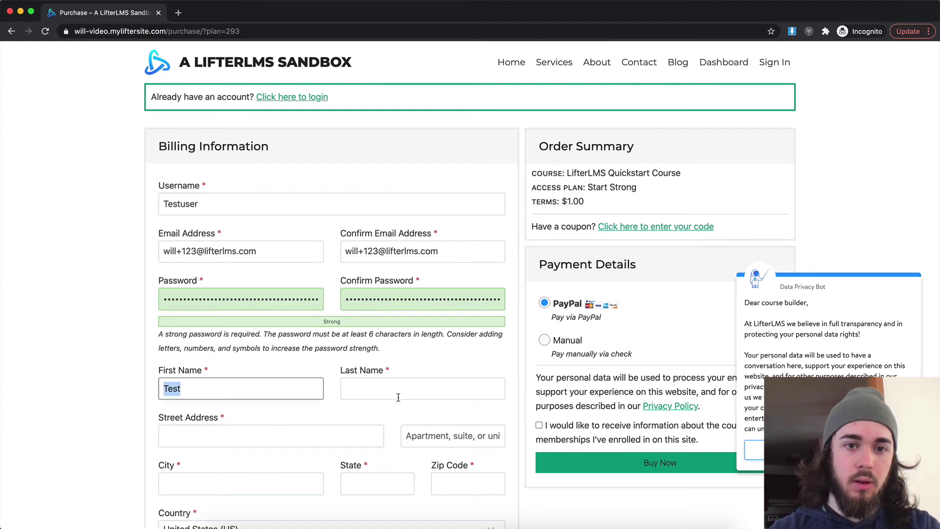
key("Tab")
key("super+v")
scroll(242, 327, "down", 3)
left_click(241, 328)
key("super+v")
left_click(235, 377)
key("super+v")
left_click(378, 377)
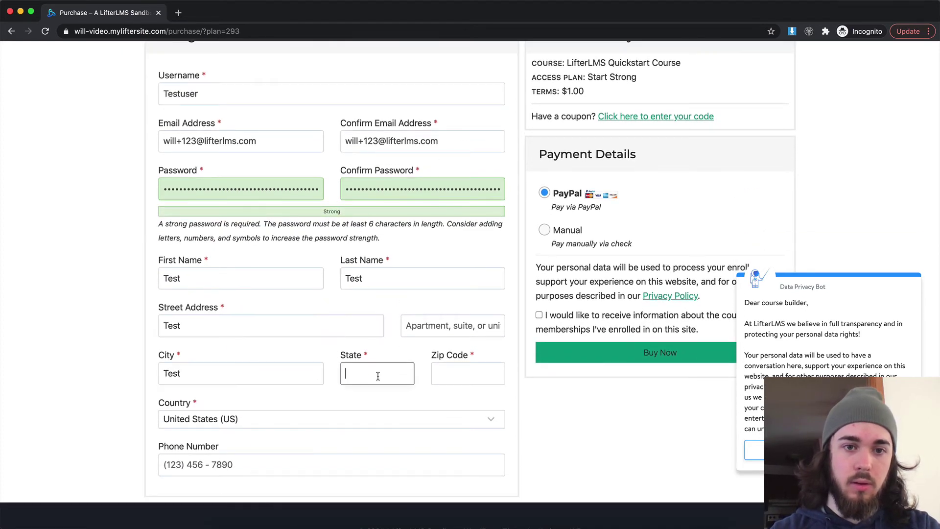
Step: Set state TE and zip 12312, then tick the consent checkbox
left_click(457, 381)
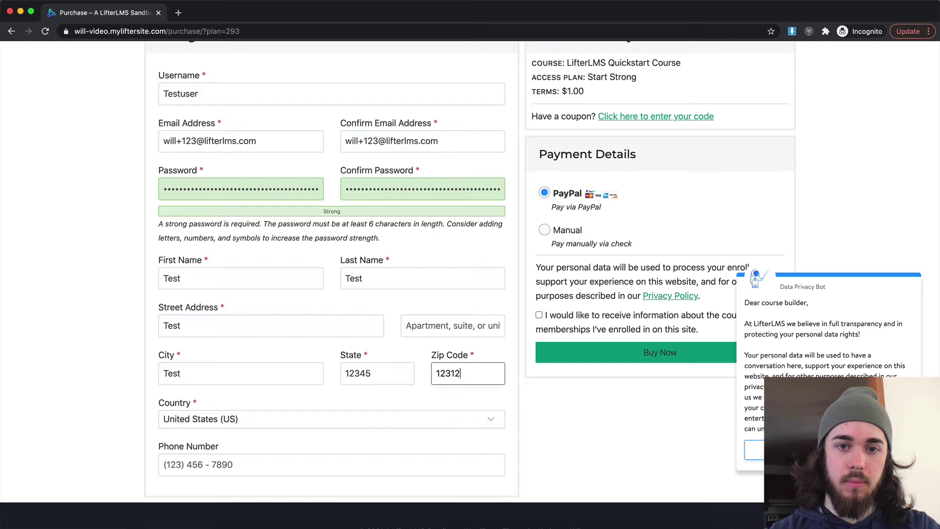
double_click(384, 378)
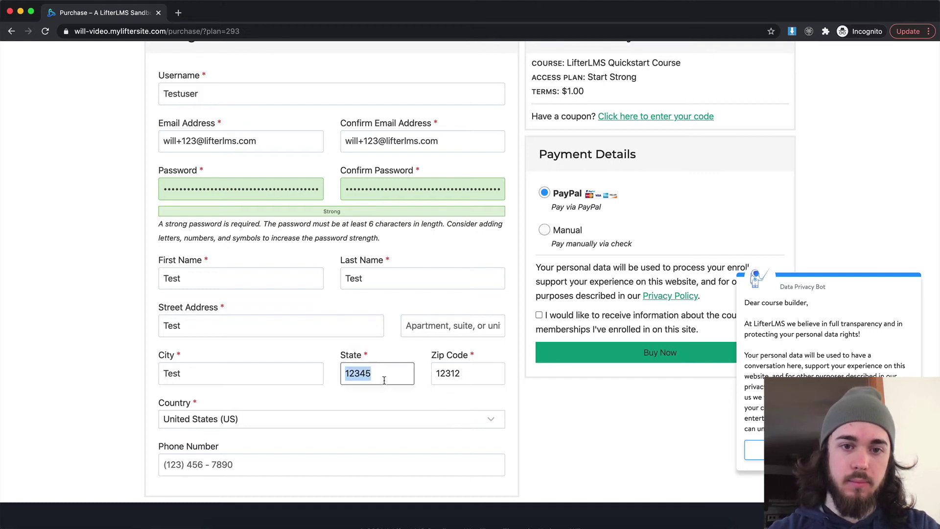
type("TE")
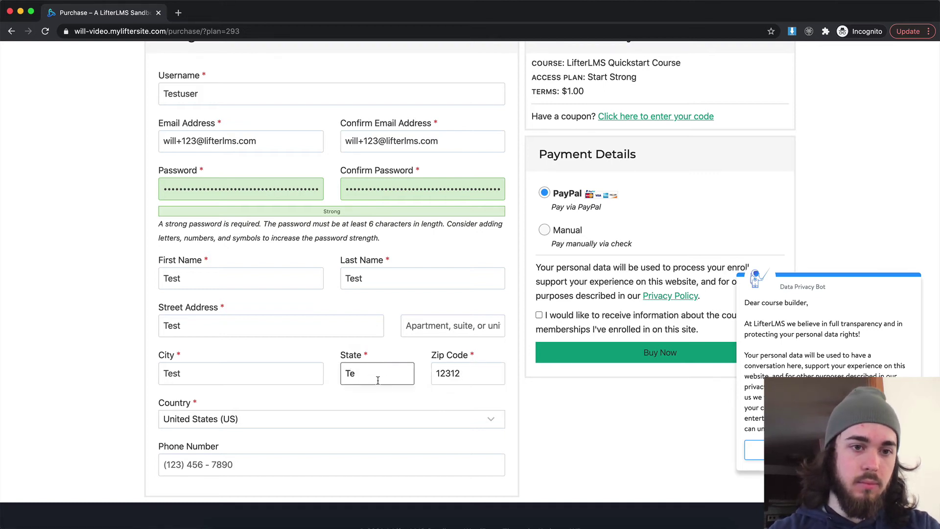
left_click(553, 323)
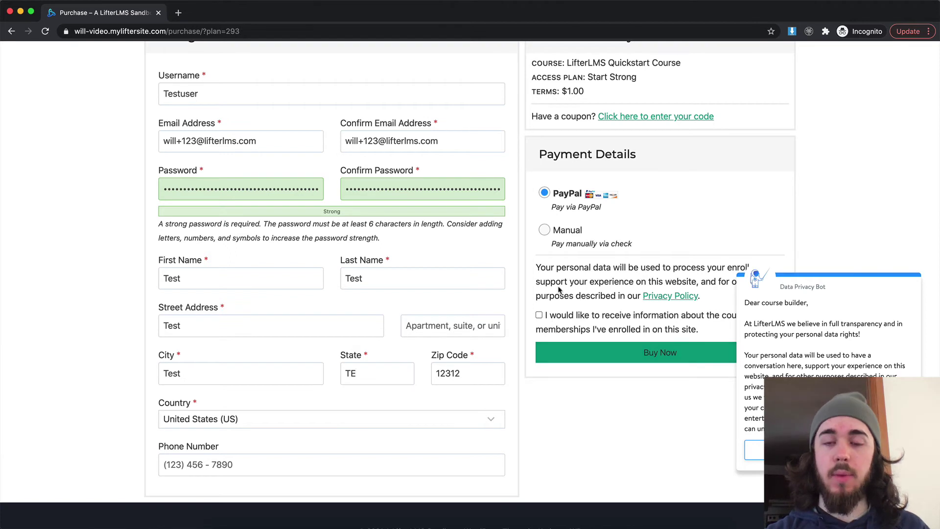
left_click(548, 316)
scroll(549, 245, "up", 3)
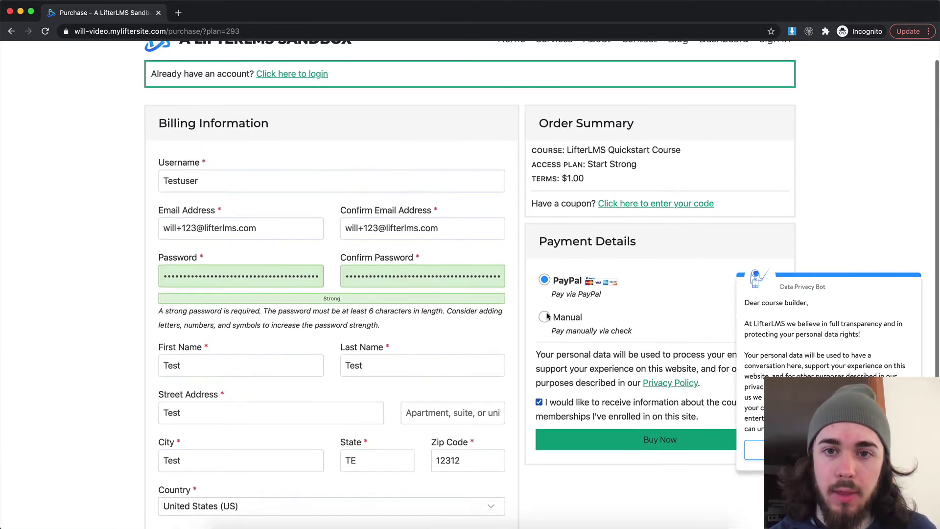
scroll(553, 147, "down", 2)
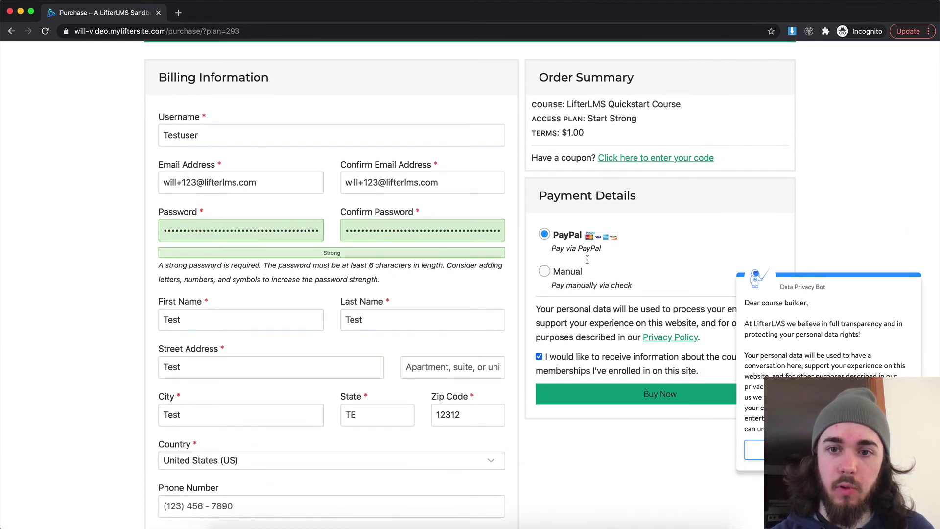
Step: Place the $1.00 Start Strong order and submit the payment on PayPal
left_click(642, 393)
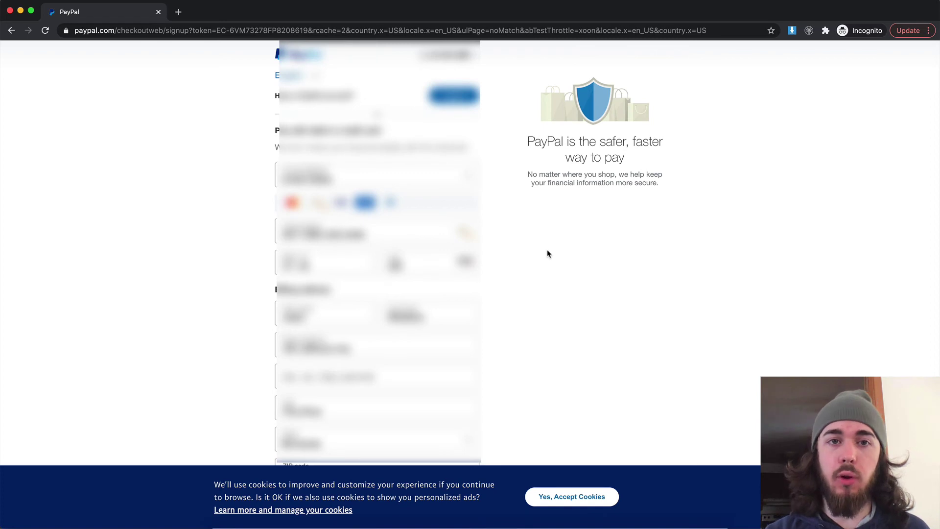
scroll(548, 253, "down", 10)
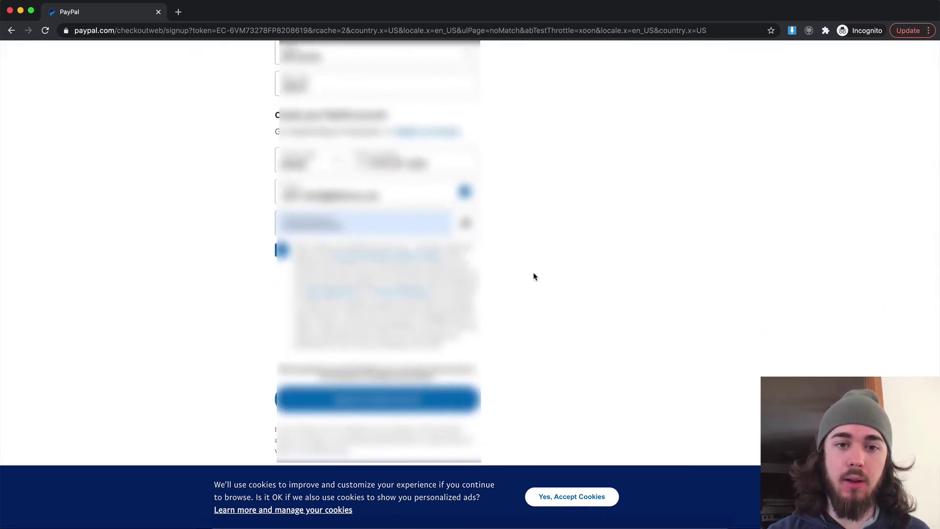
left_click(379, 406)
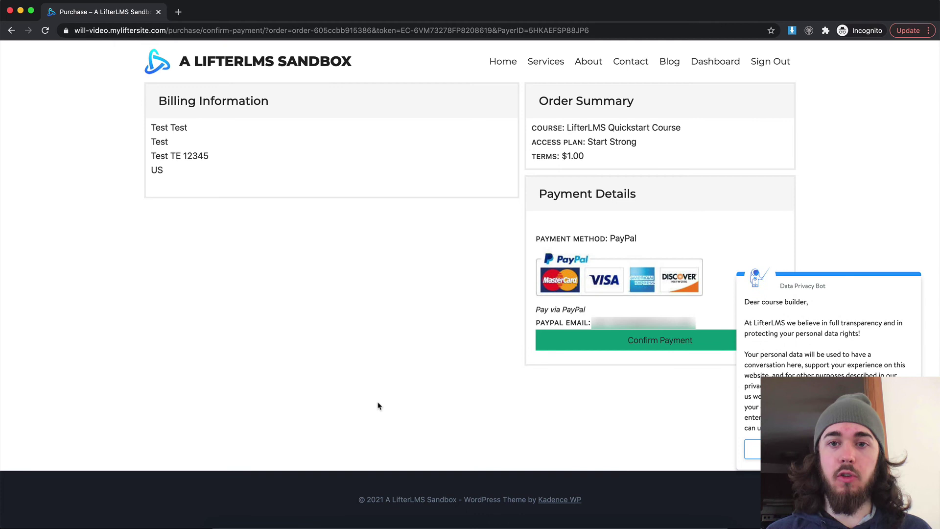
Step: Confirm the $1 payment to enroll the test buyer in the Quickstart Course, then return to the admin's window
left_click(649, 343)
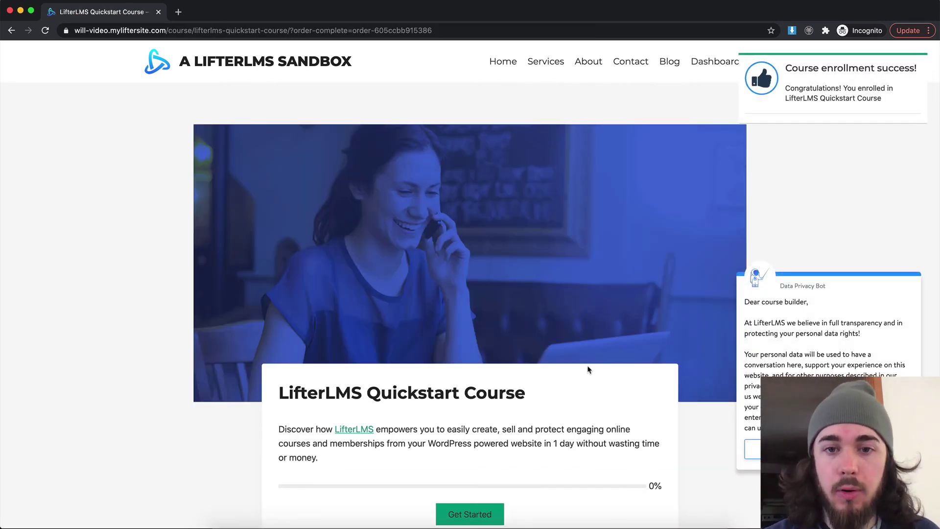
scroll(588, 370, "down", 1)
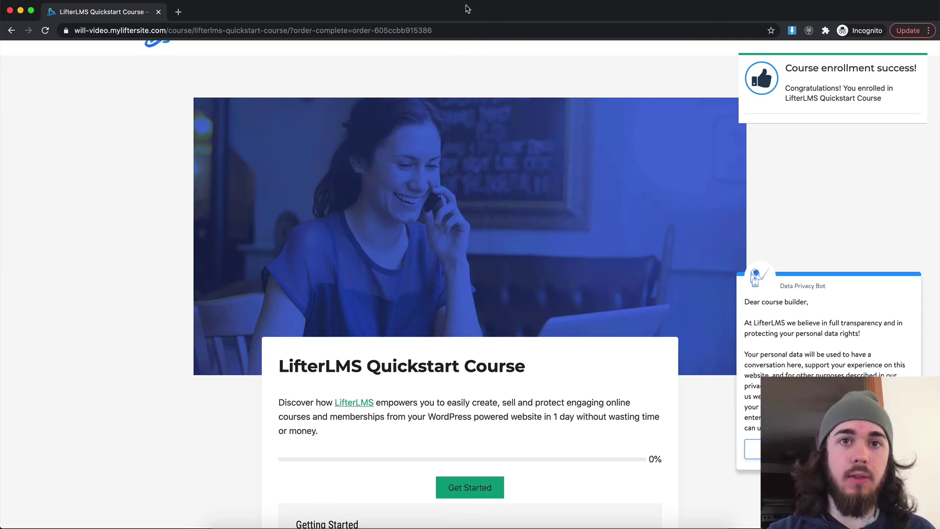
left_click_drag(468, 8, 464, 59)
left_click(444, 12)
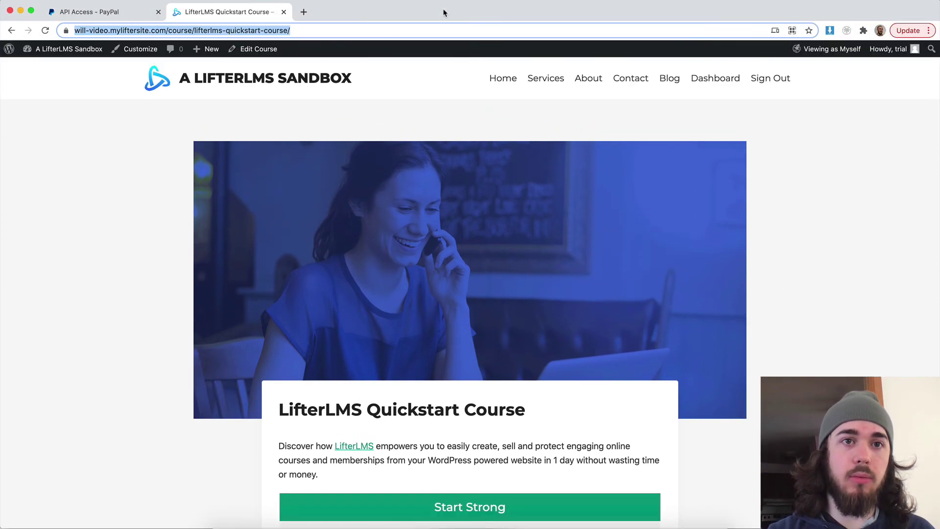
Step: Check the LifterLMS Orders list shows order #398 for the $1.00 Quickstart Course as Completed
left_click(54, 49)
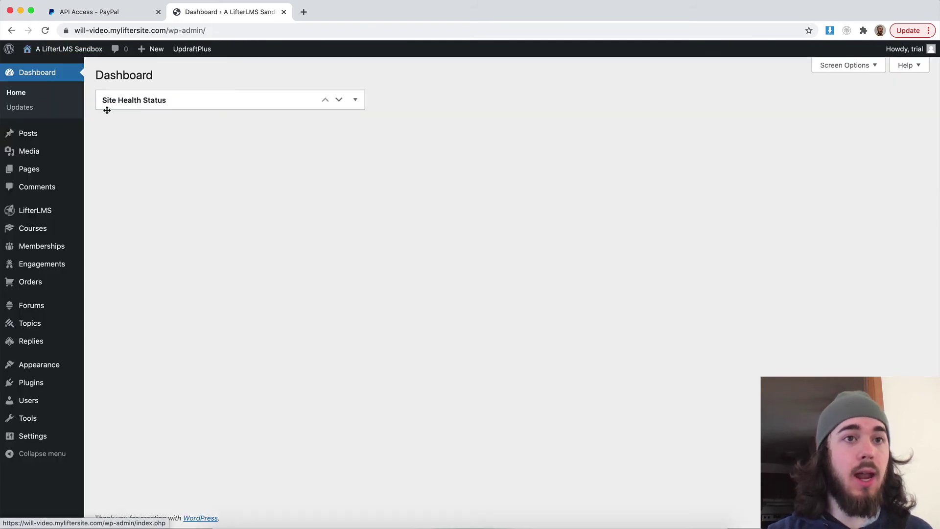
left_click(51, 284)
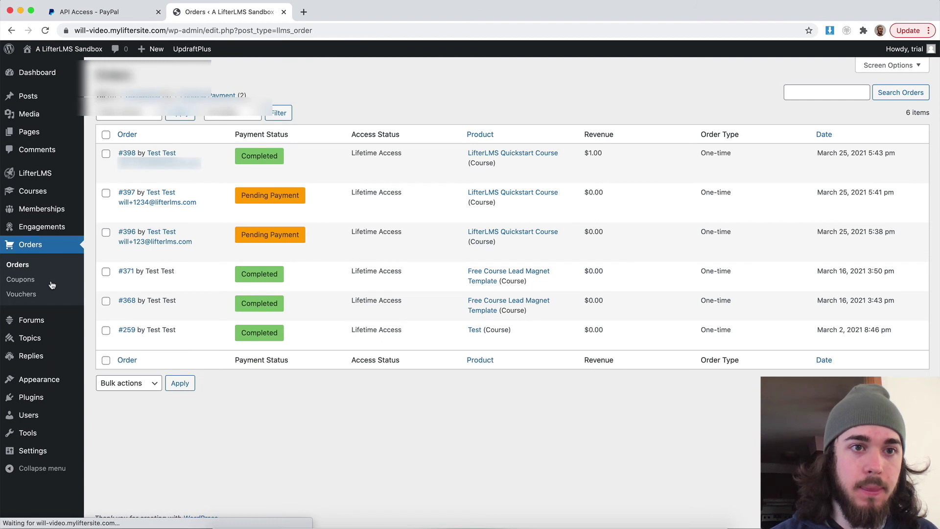
left_click_drag(360, 152, 392, 149)
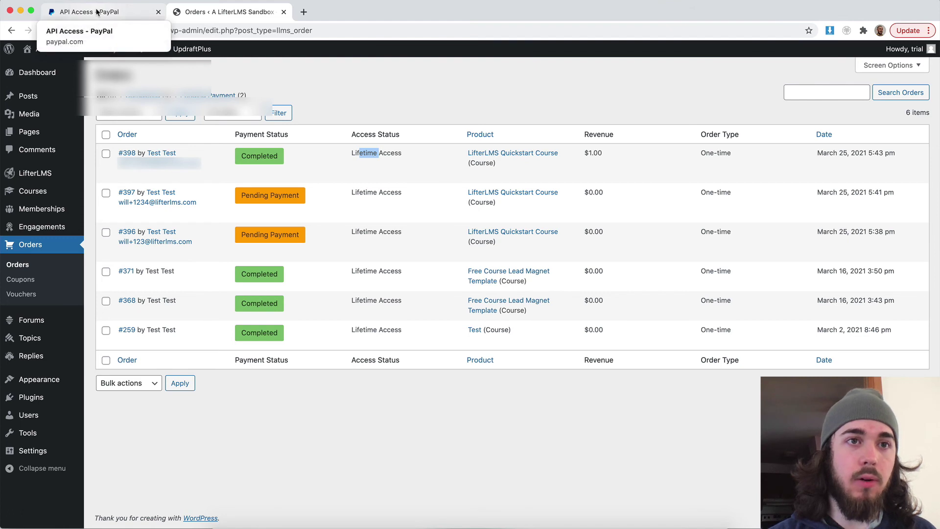
left_click(305, 13)
Step: Log in to paypal.com with the saved password and view All Transactions for the $1.00 payment
type("paypal")
key("Return")
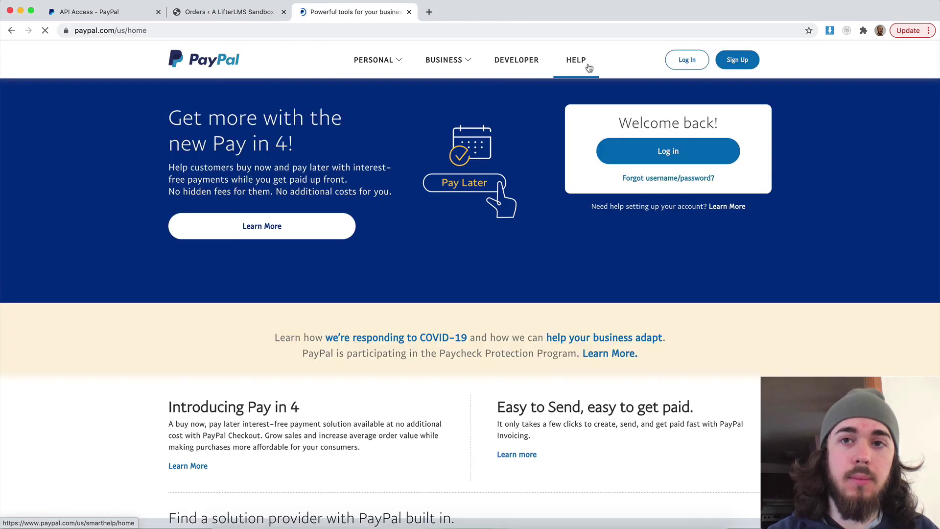
left_click(689, 62)
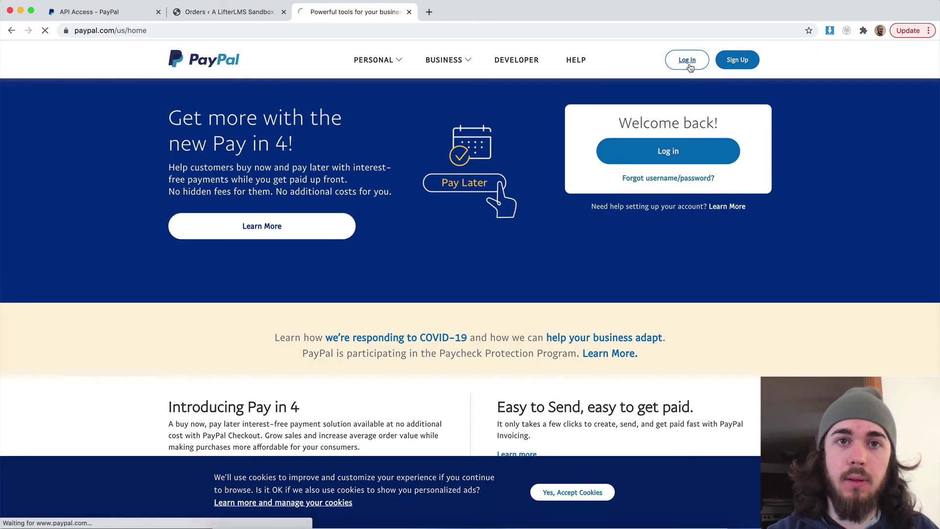
left_click(431, 192)
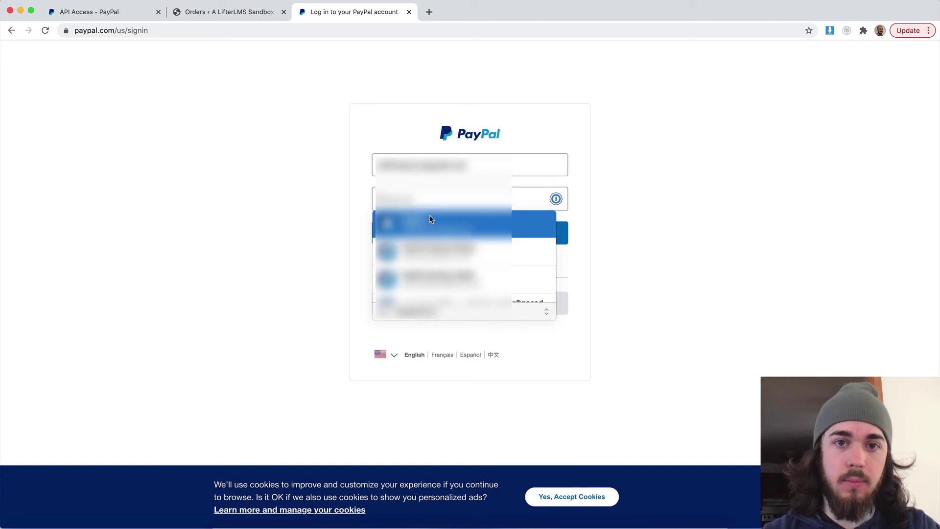
left_click(430, 219)
left_click(510, 236)
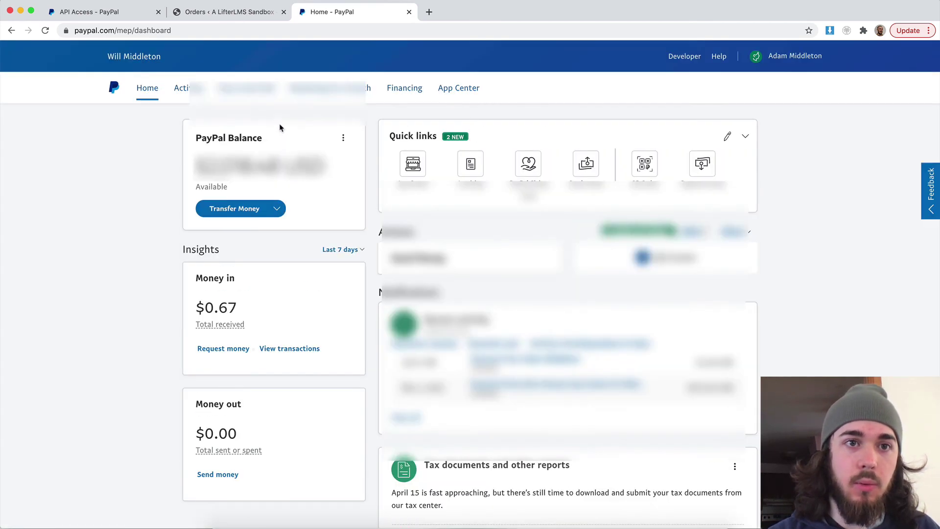
mouse_move(191, 93)
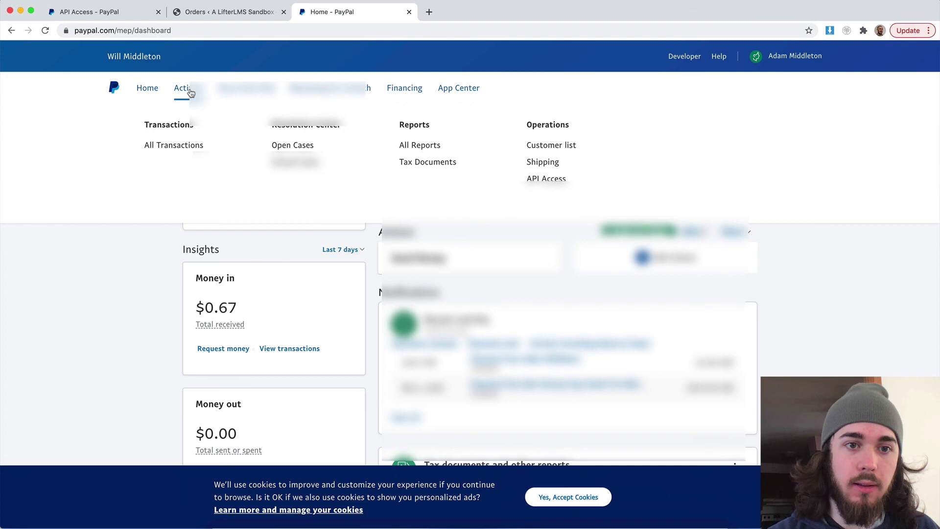
left_click(185, 146)
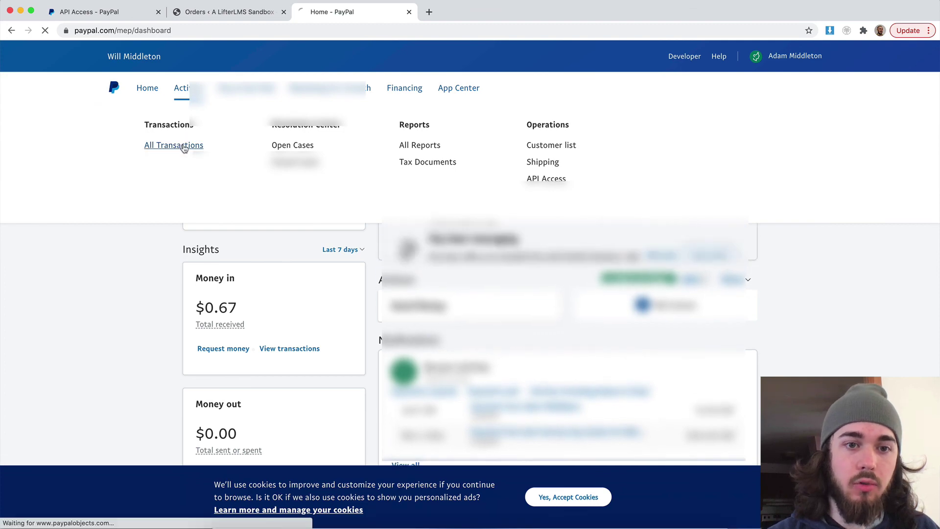